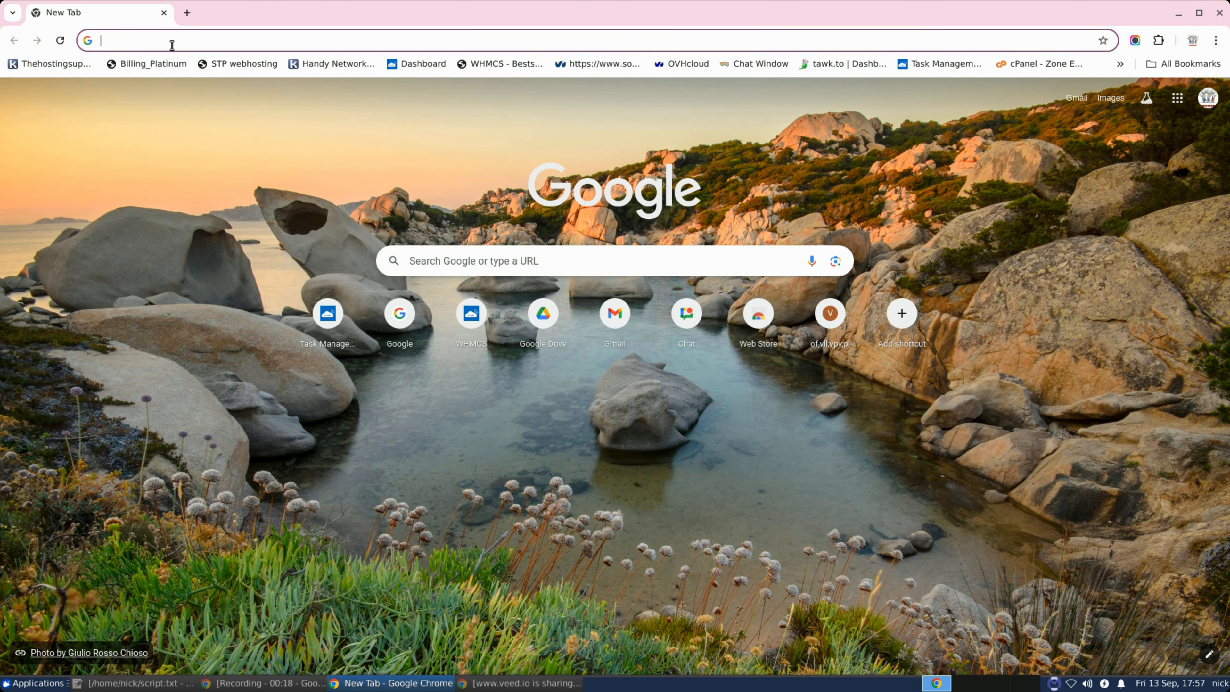
# Go to IP2Location's visitor blocker page and open the Firewall List by Country page
pyautogui.write('ip')
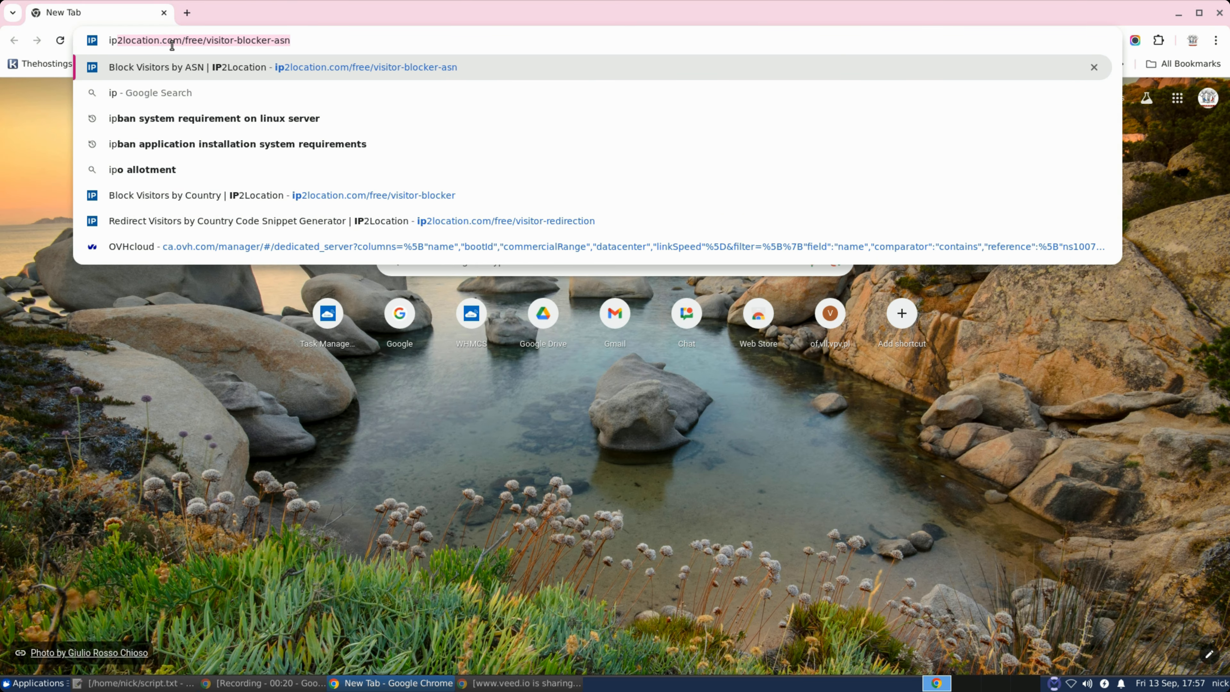
pyautogui.press('Return')
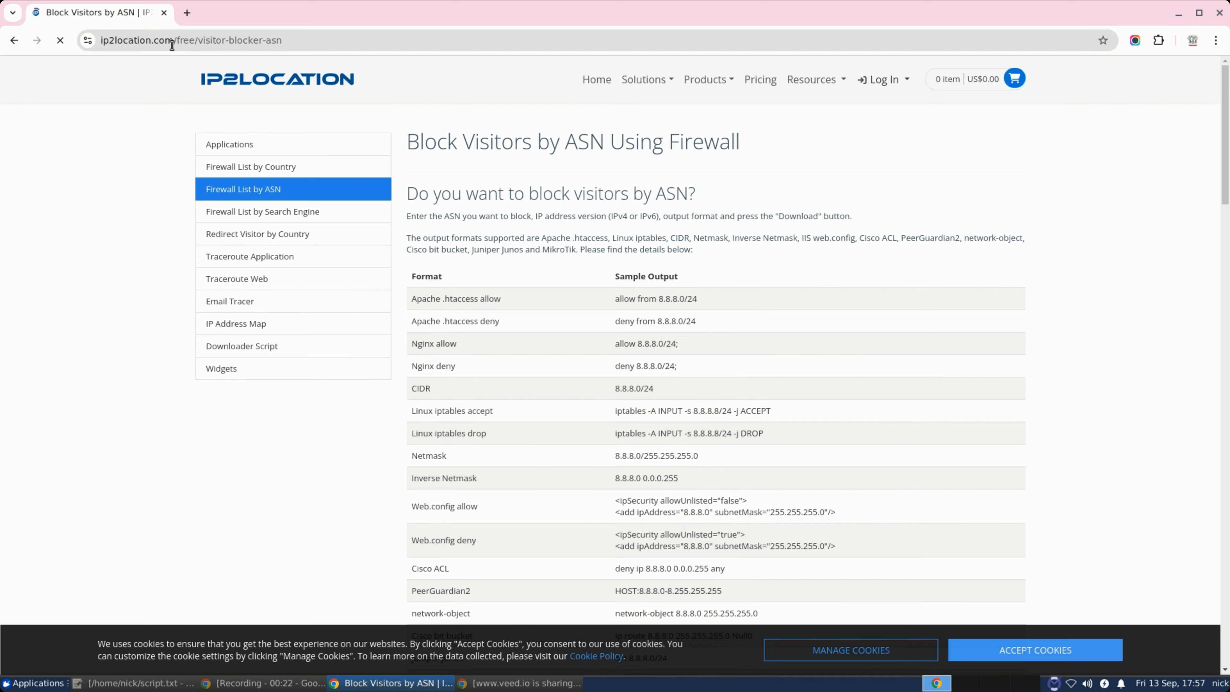
pyautogui.click(202, 169)
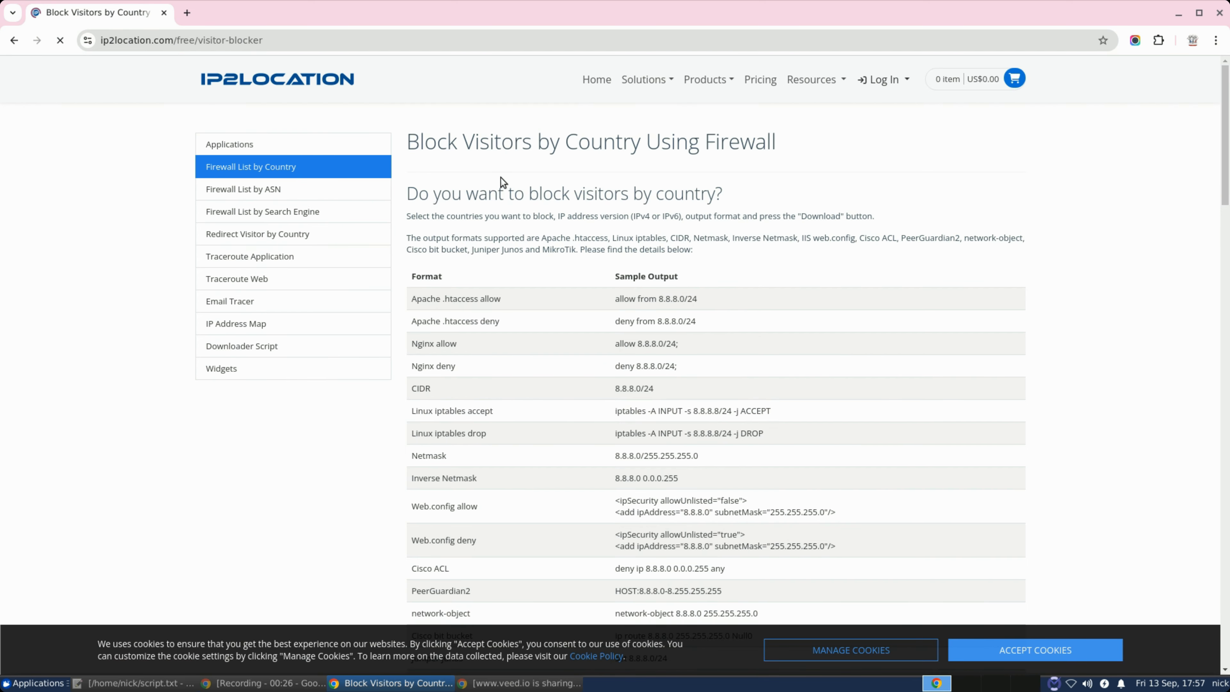
pyautogui.scroll(-3, 499, 177)
pyautogui.scroll(-4, 500, 195)
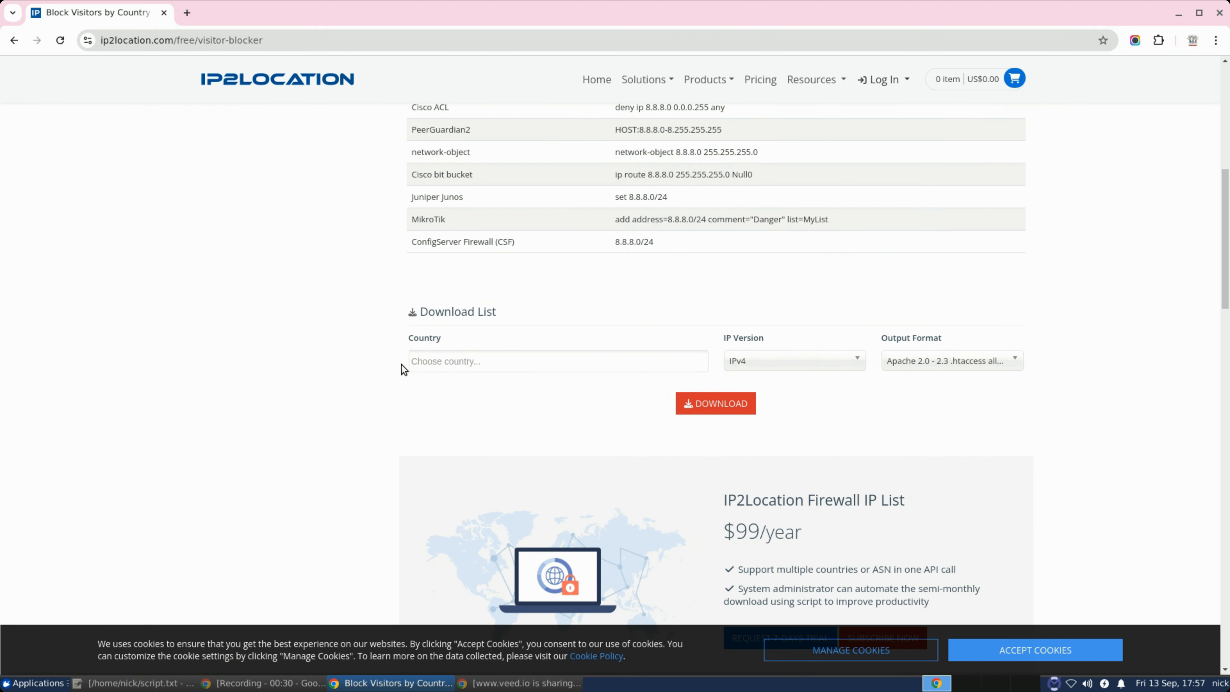
# Select China as the country in the Download List form
pyautogui.click(445, 361)
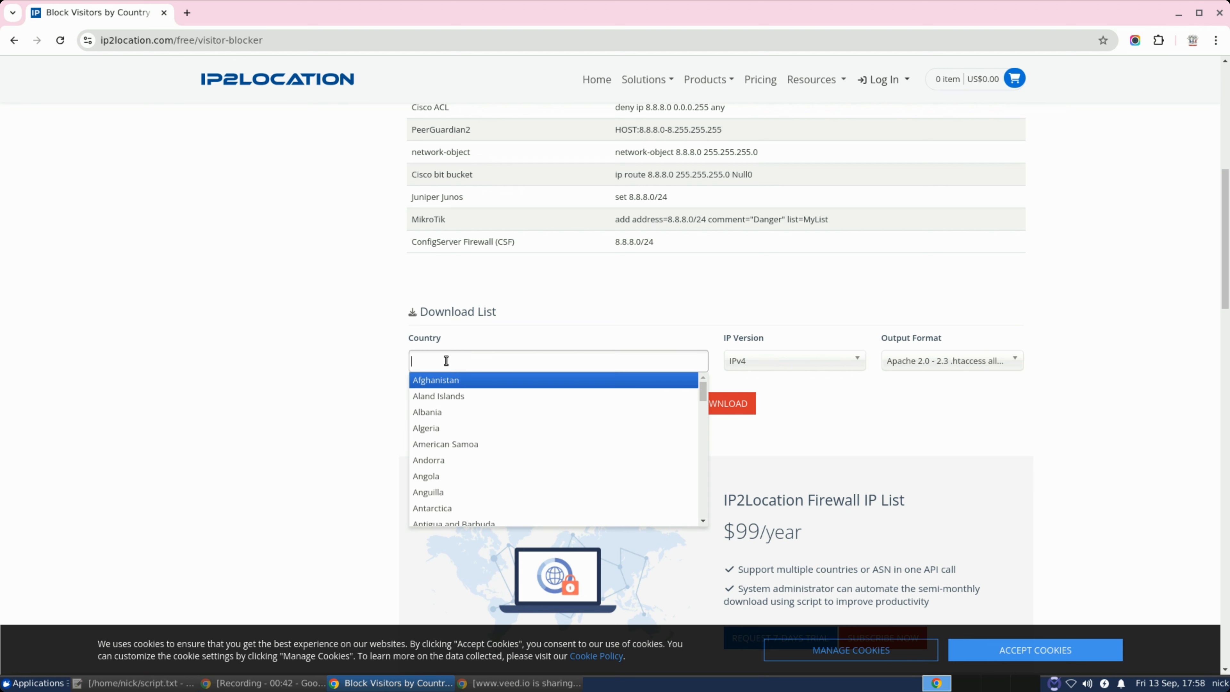
pyautogui.scroll(-10, 457, 401)
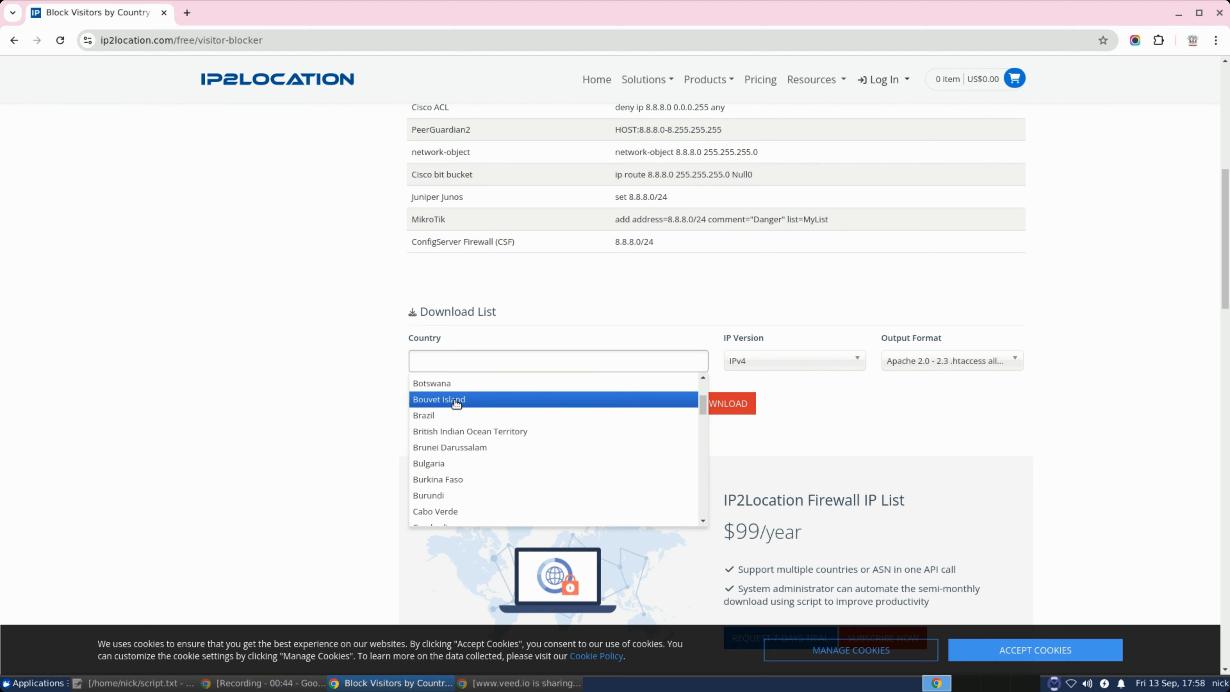
pyautogui.scroll(-5, 456, 404)
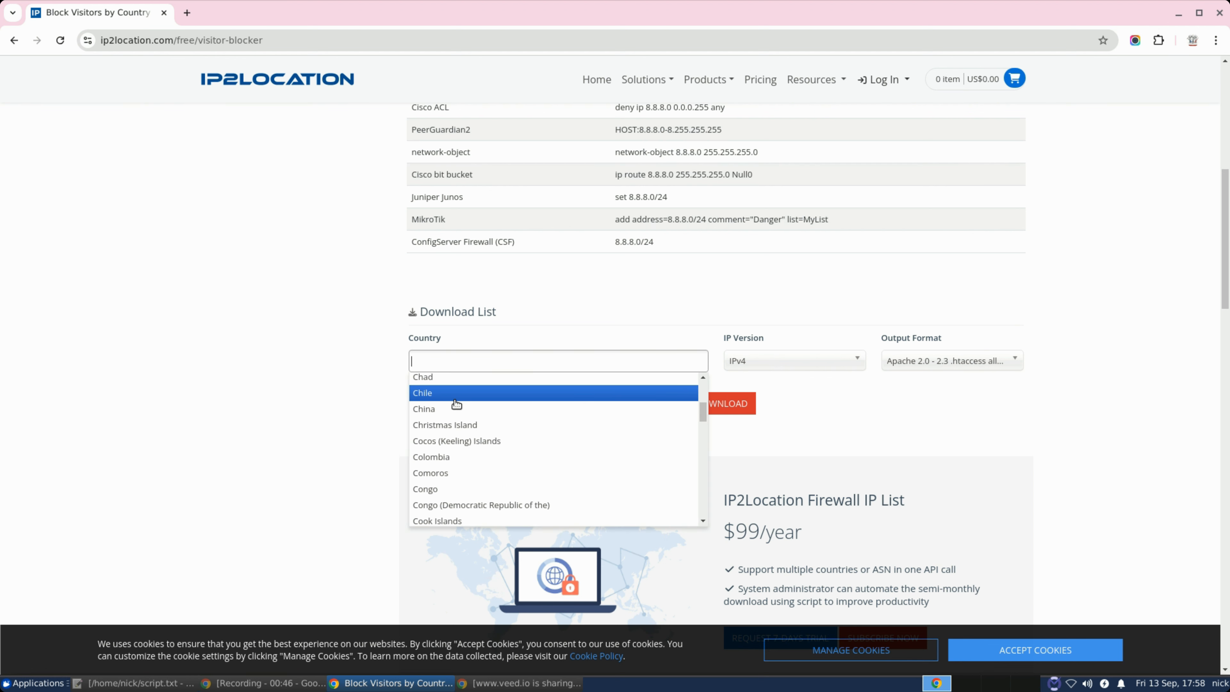
pyautogui.click(425, 411)
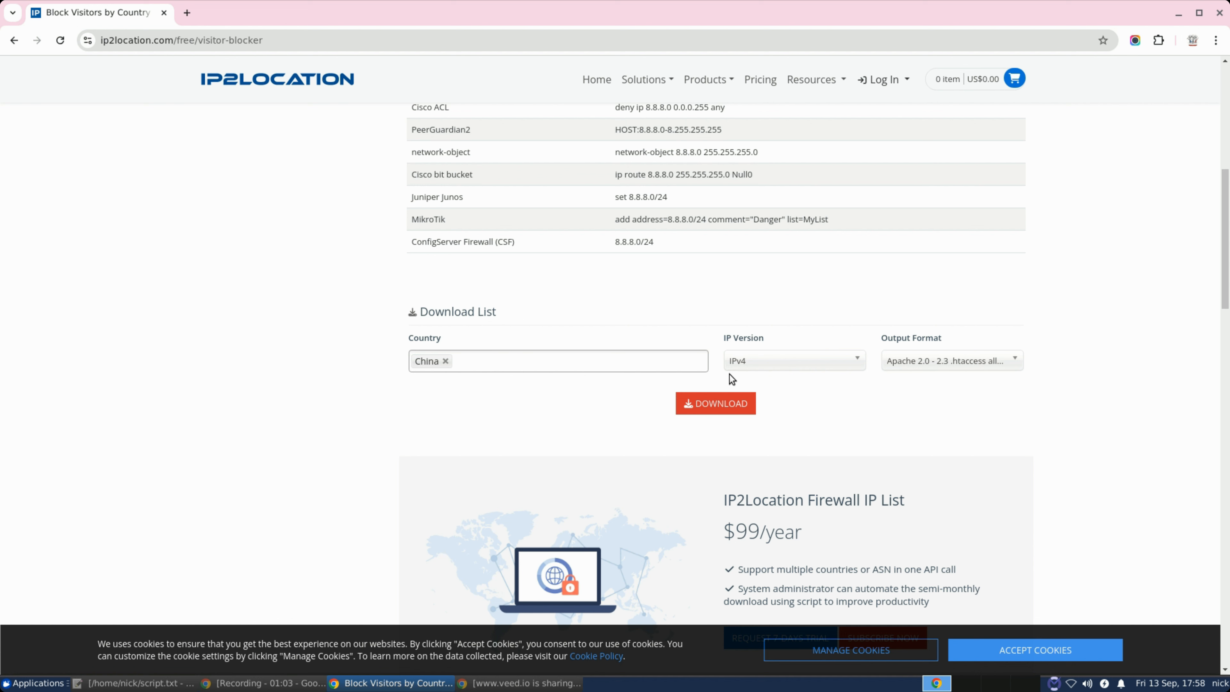
pyautogui.click(770, 361)
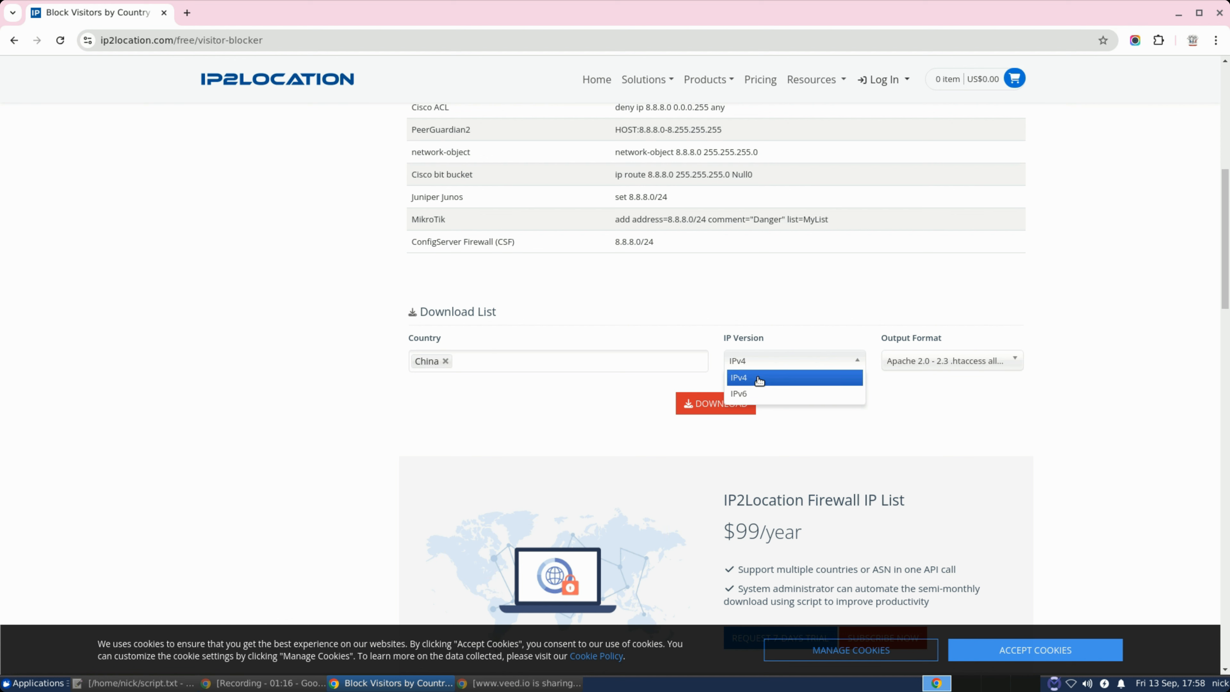
# Keep IPv4 and choose the Apache 2.4 .htaccess deny output format
pyautogui.click(759, 380)
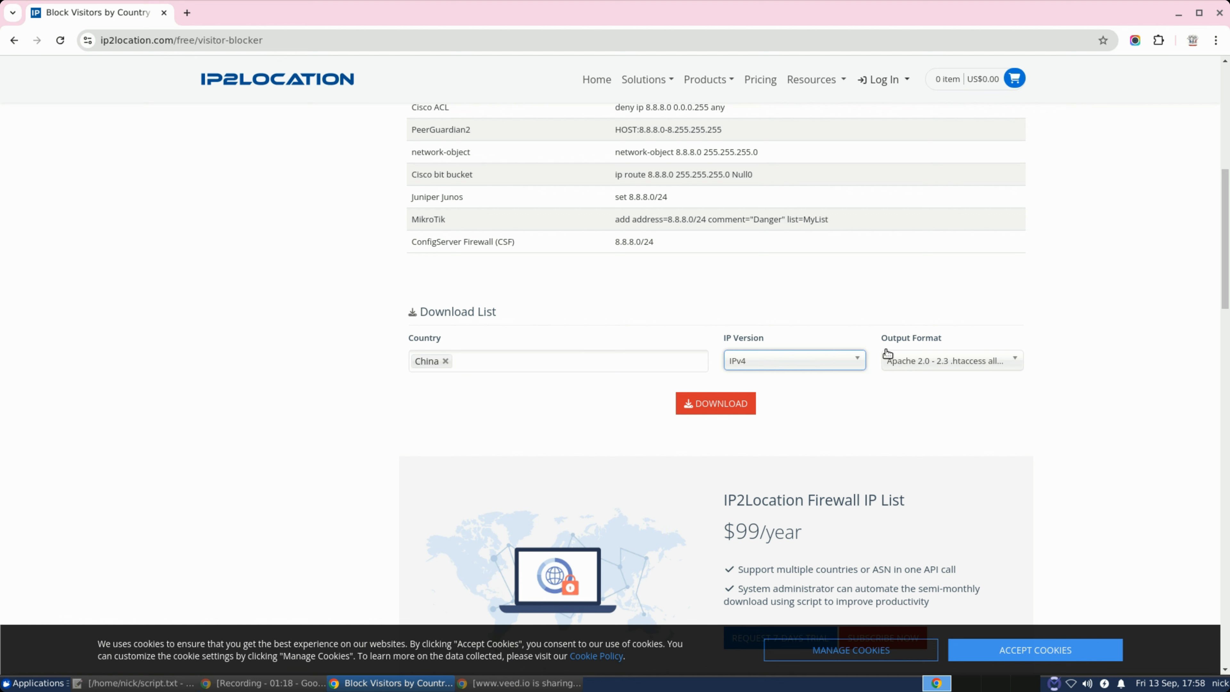
pyautogui.click(943, 363)
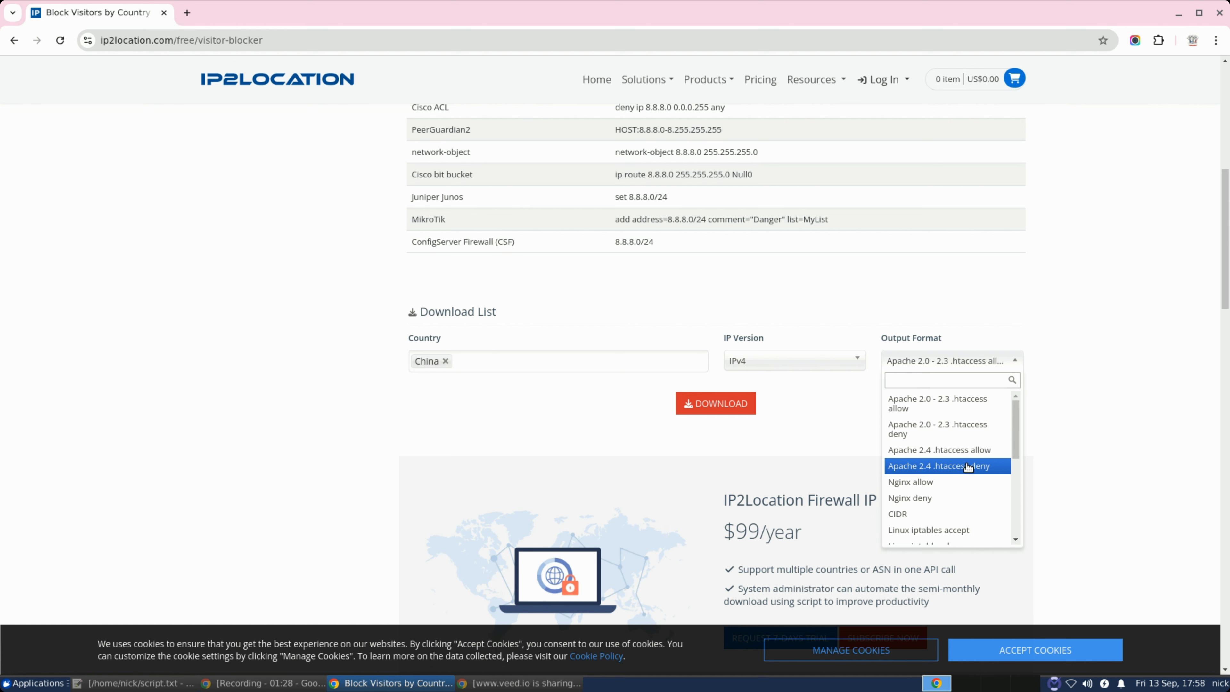
pyautogui.click(993, 466)
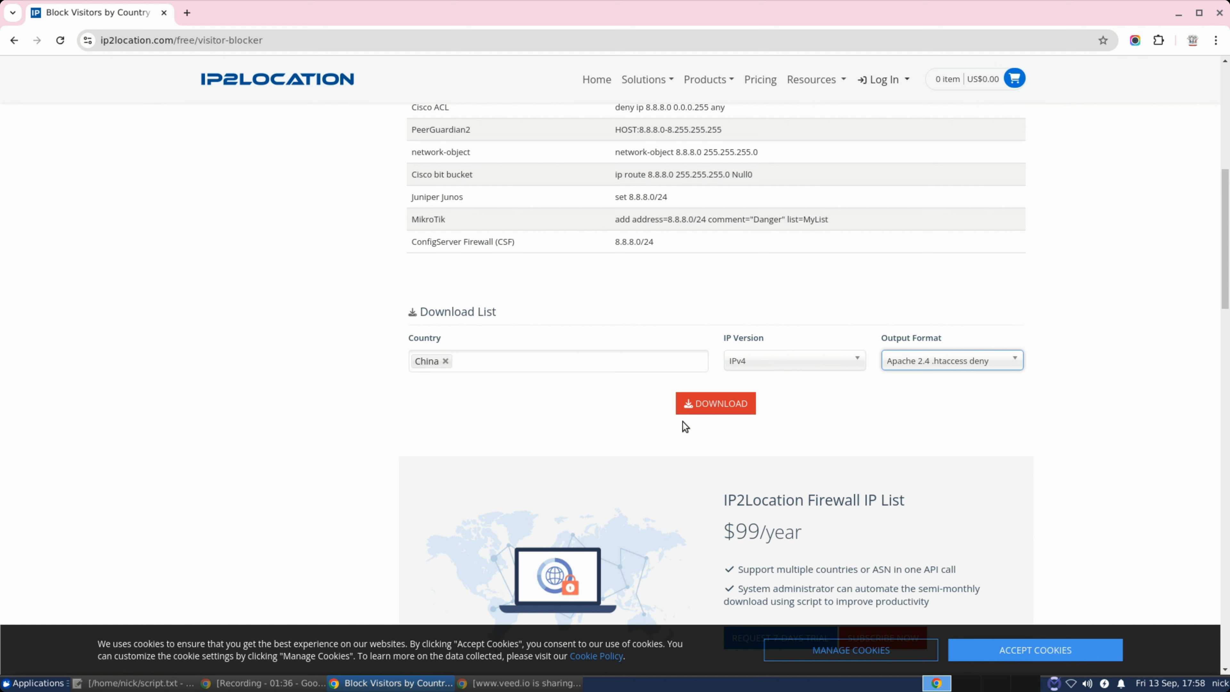
# Download the China list and open firewall (1).txt.gz from Chrome's recent downloads
pyautogui.click(730, 409)
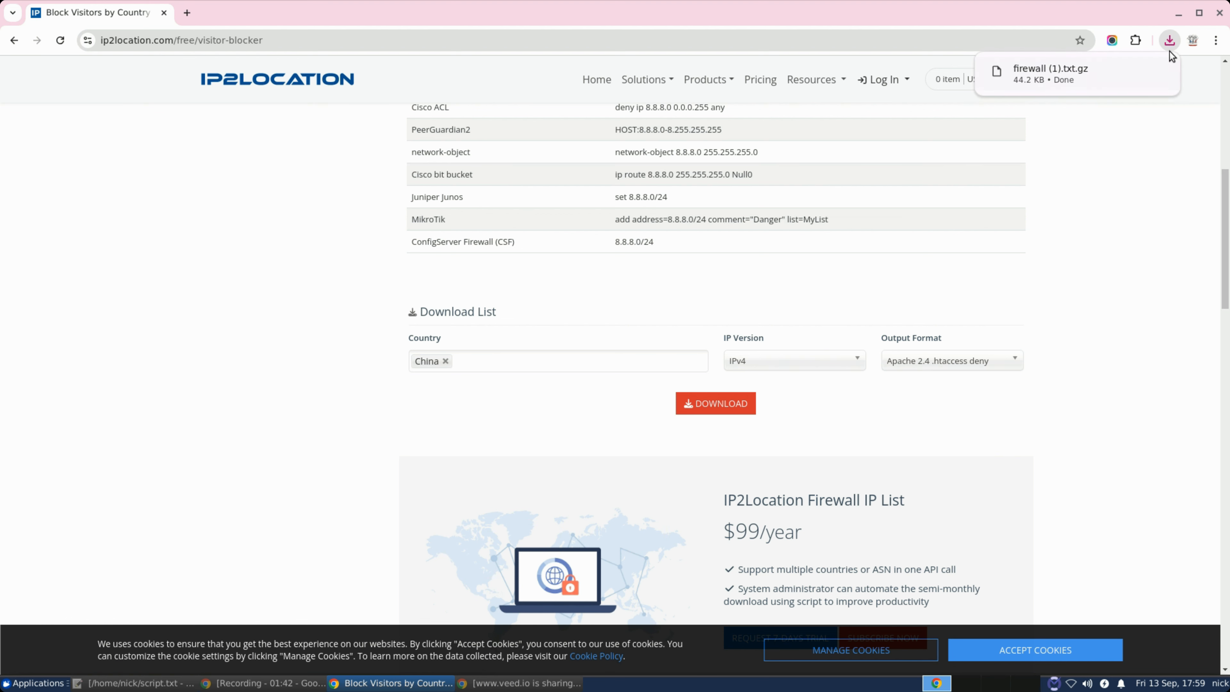
pyautogui.click(1170, 39)
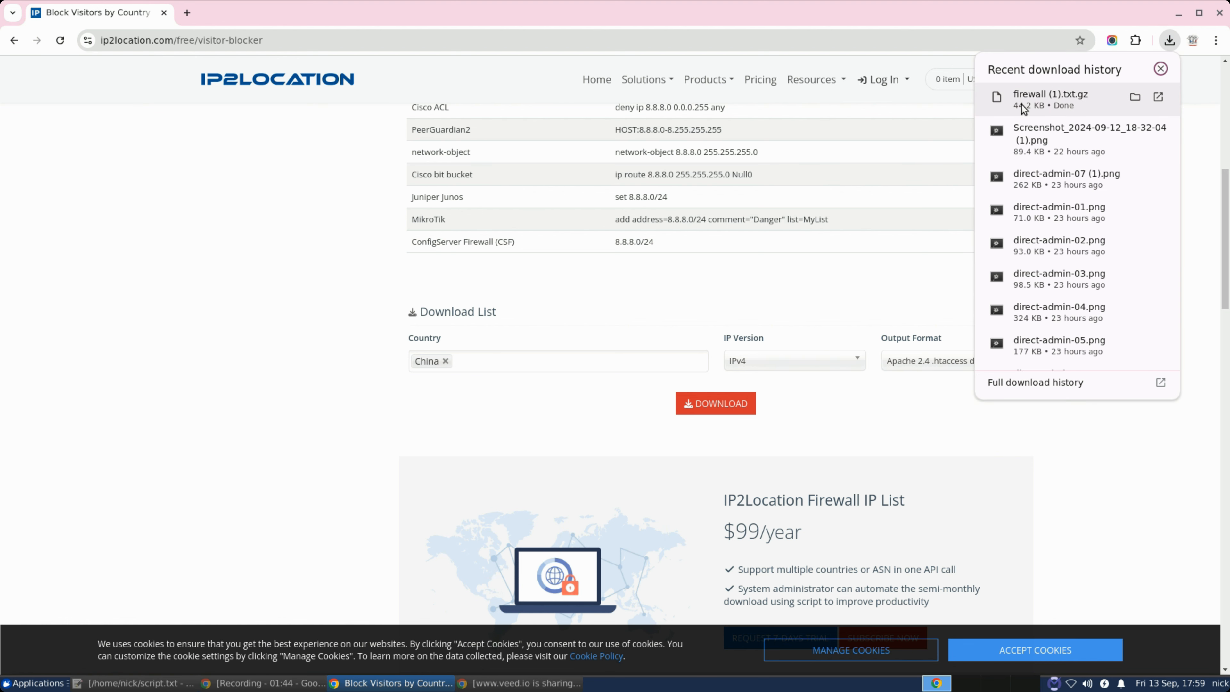
pyautogui.click(1203, 148)
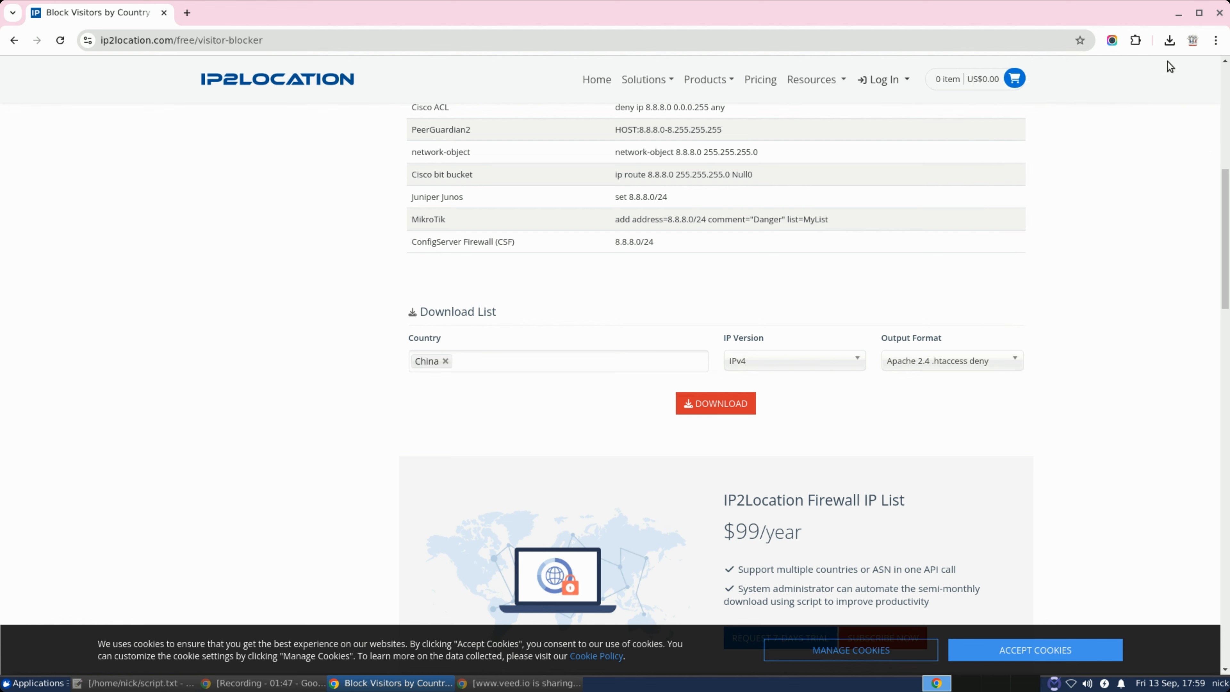
pyautogui.click(1172, 48)
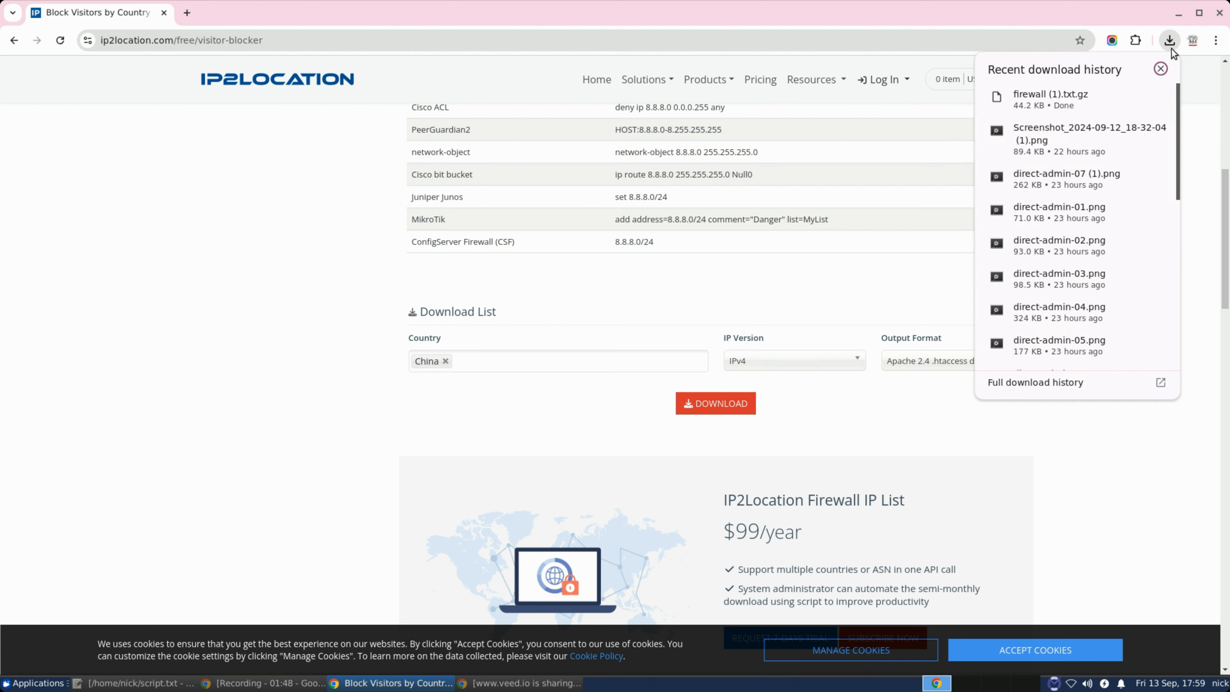
pyautogui.click(1070, 100)
# Open firewall (1).txt in Mousepad and scroll through its Require not ip lines
pyautogui.doubleClick(51, 110)
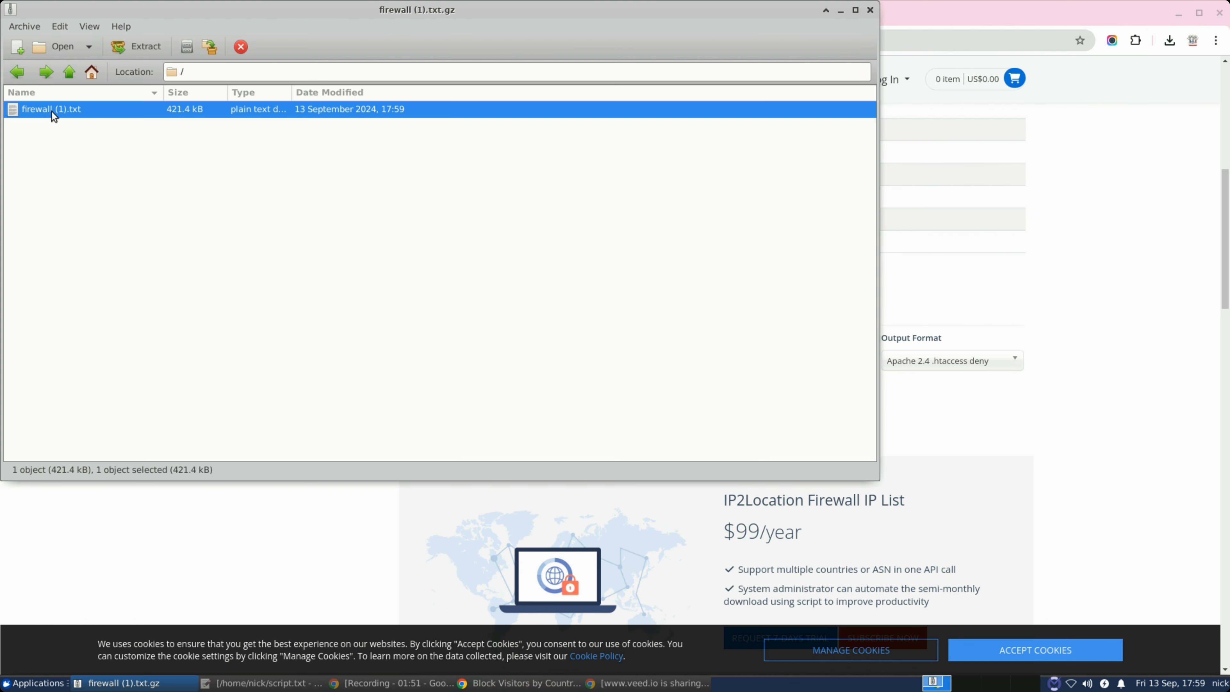
pyautogui.scroll(-15, 867, 225)
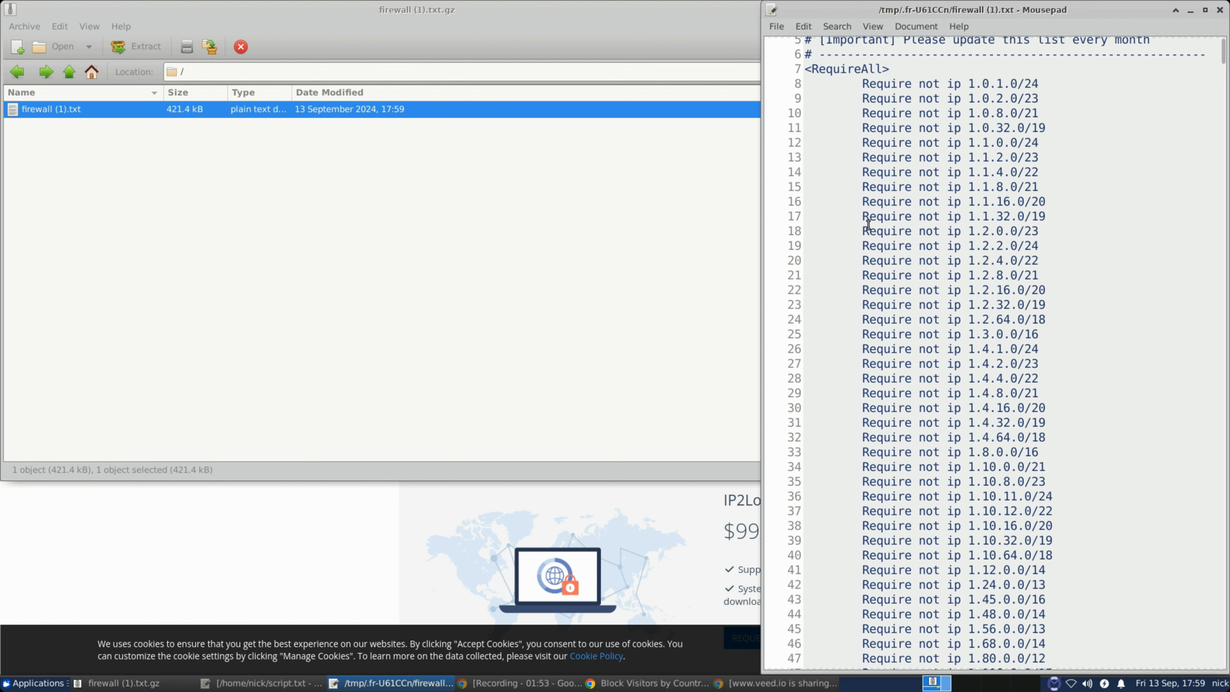
pyautogui.scroll(15, 871, 226)
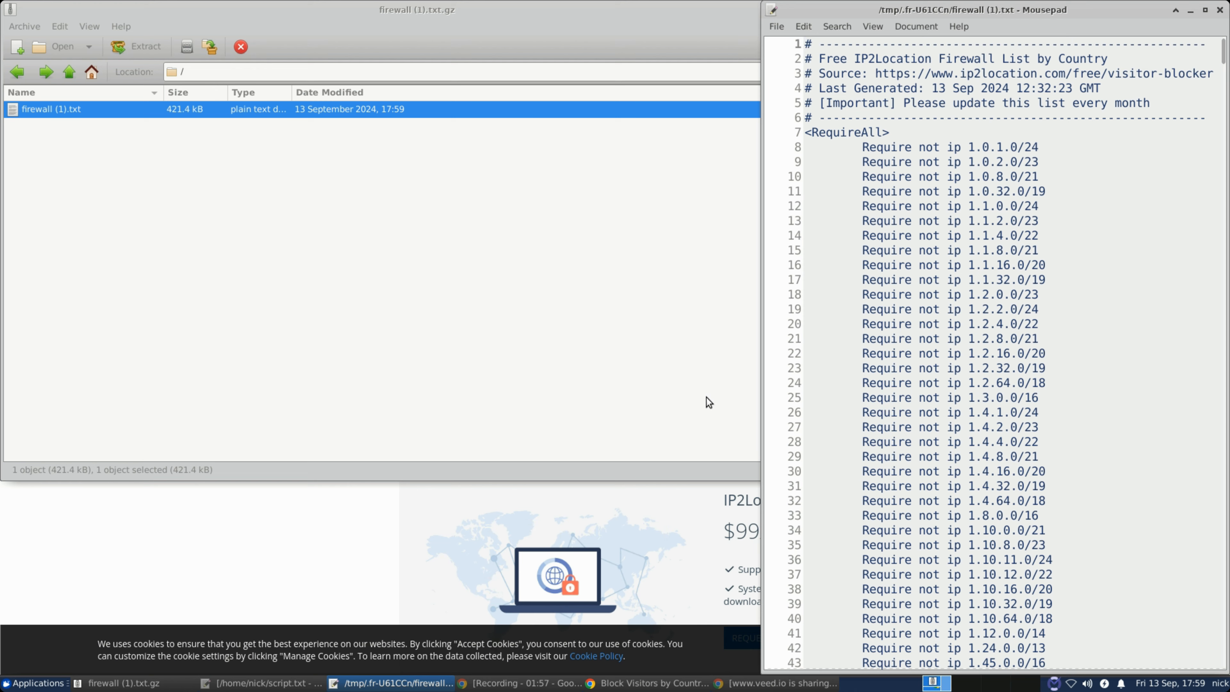
pyautogui.click(195, 511)
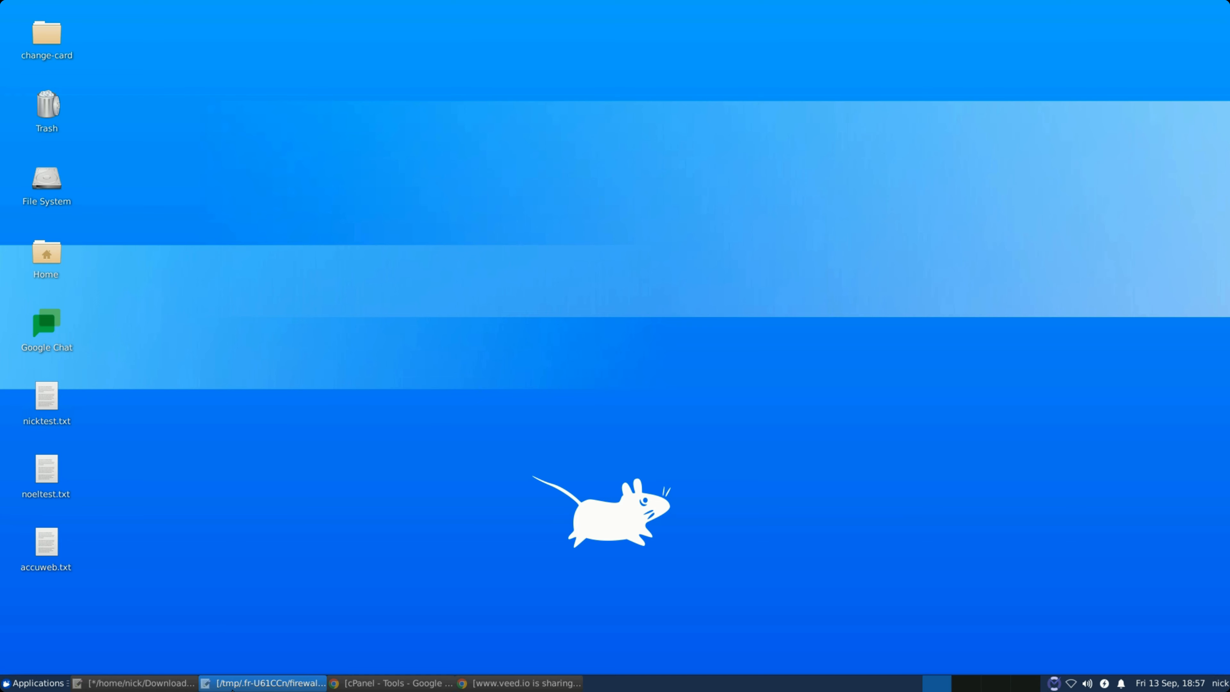
# Review the list's RequireAll header and comment lines, then return to cPanel Tools in Chrome
pyautogui.click(241, 685)
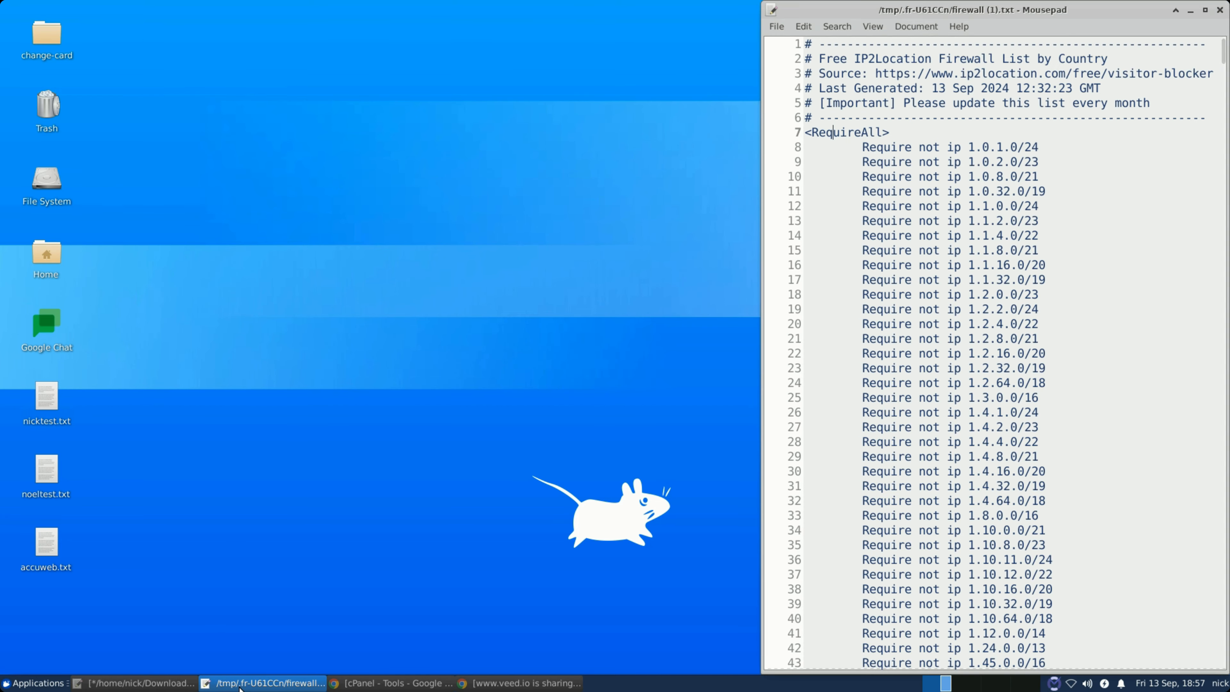
pyautogui.scroll(-3, 883, 262)
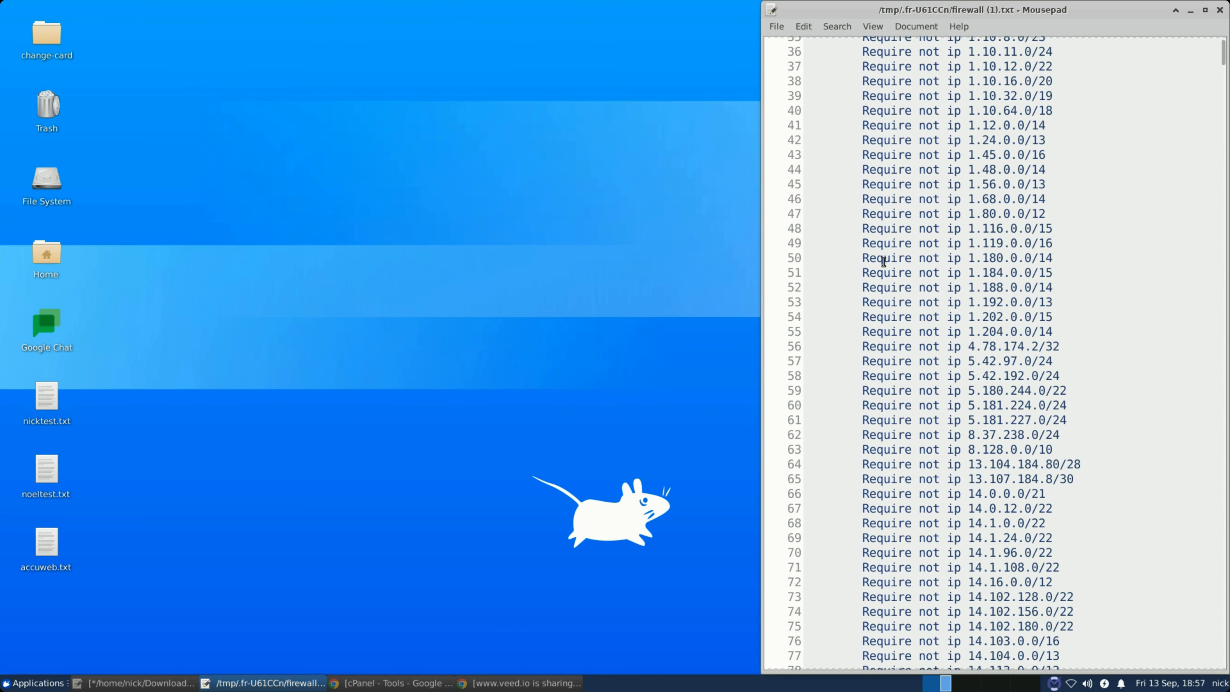
pyautogui.scroll(-4, 884, 262)
pyautogui.scroll(9, 884, 264)
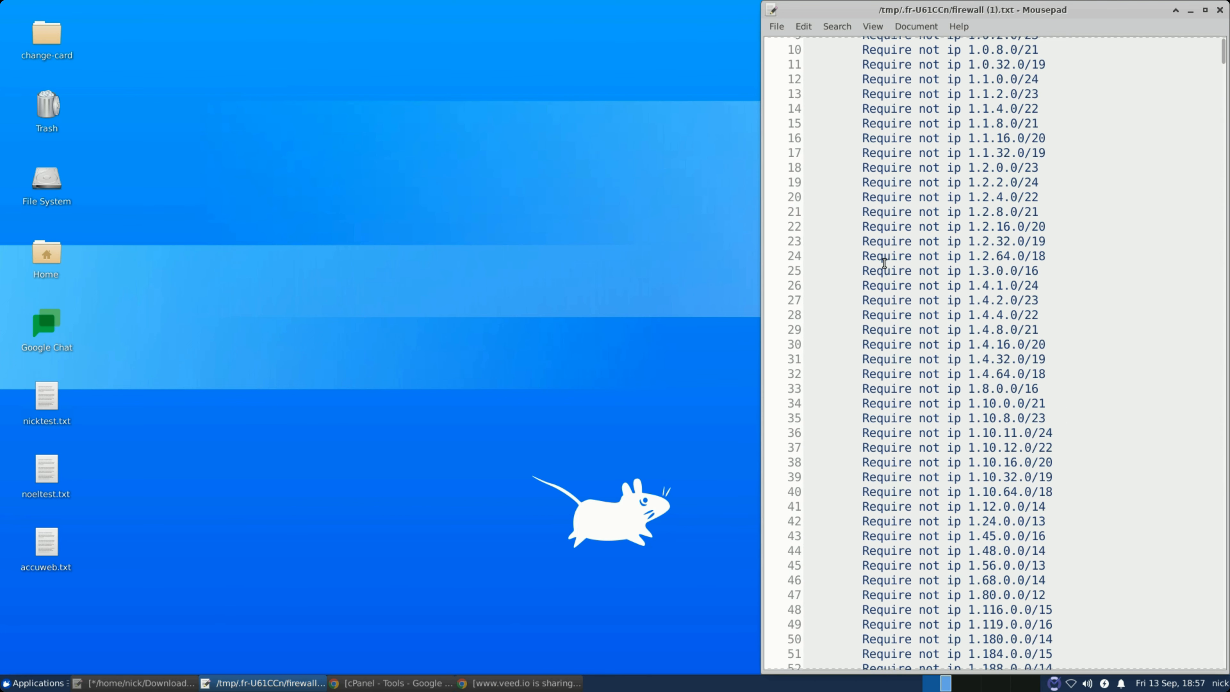
pyautogui.scroll(3, 884, 263)
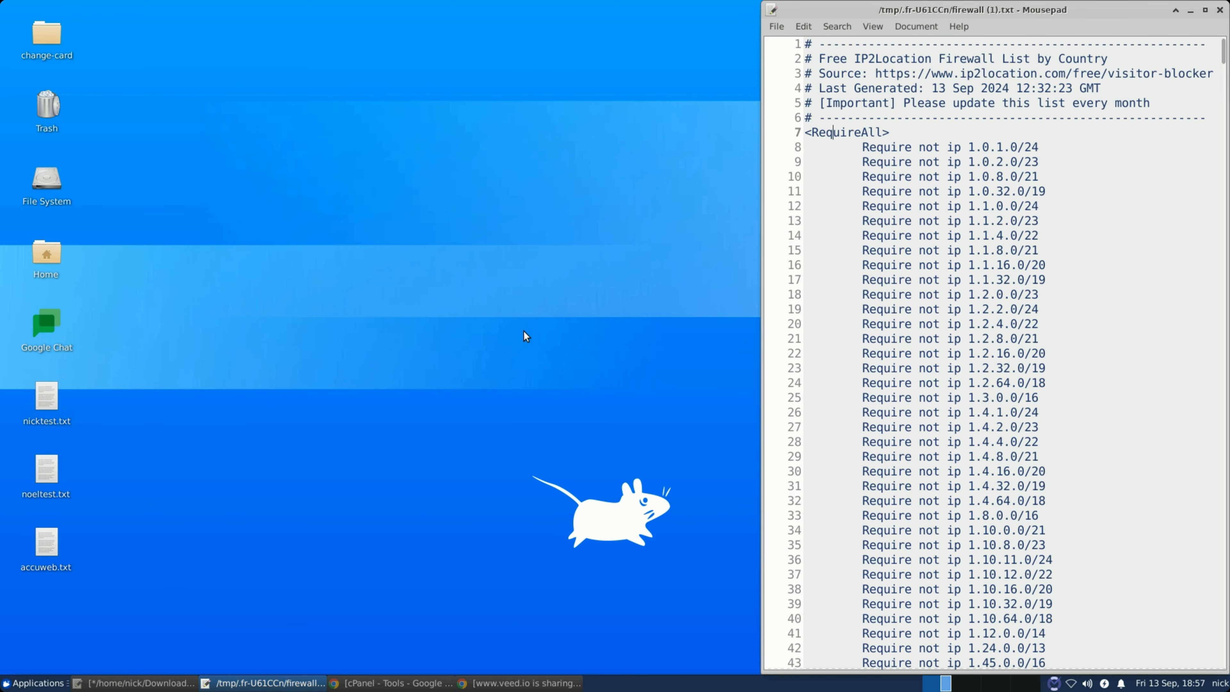
pyautogui.click(462, 340)
pyautogui.click(375, 683)
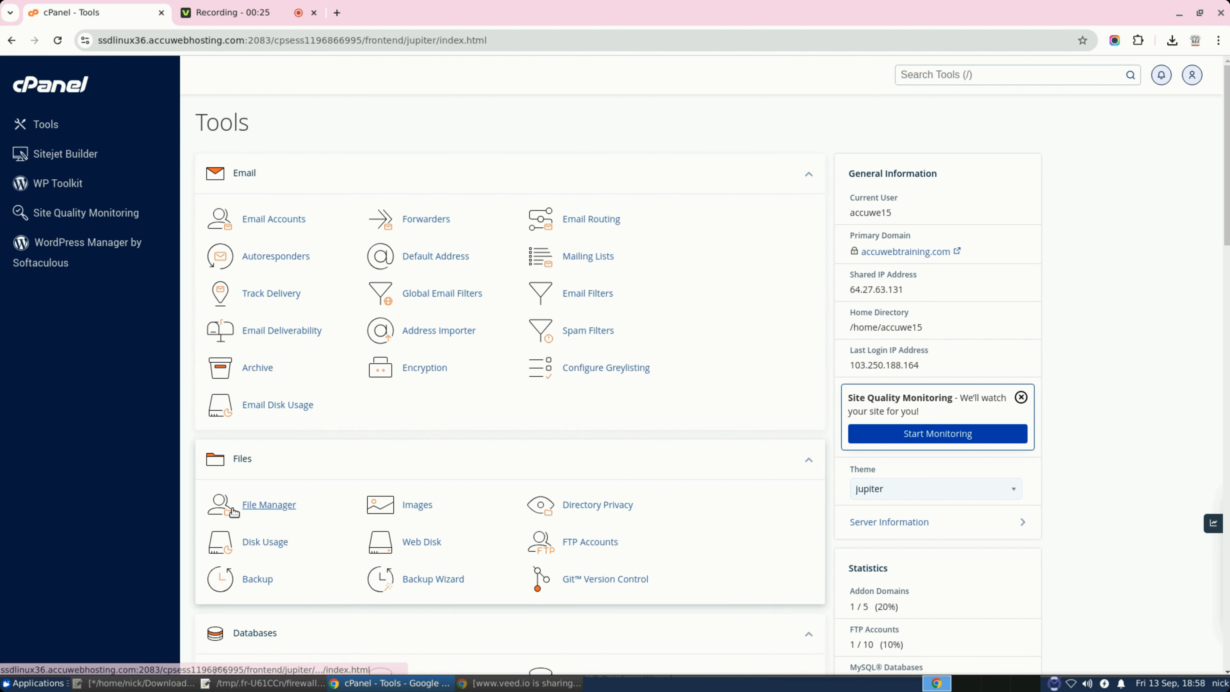
# Open File Manager from the Files section of cPanel Tools
pyautogui.click(251, 508)
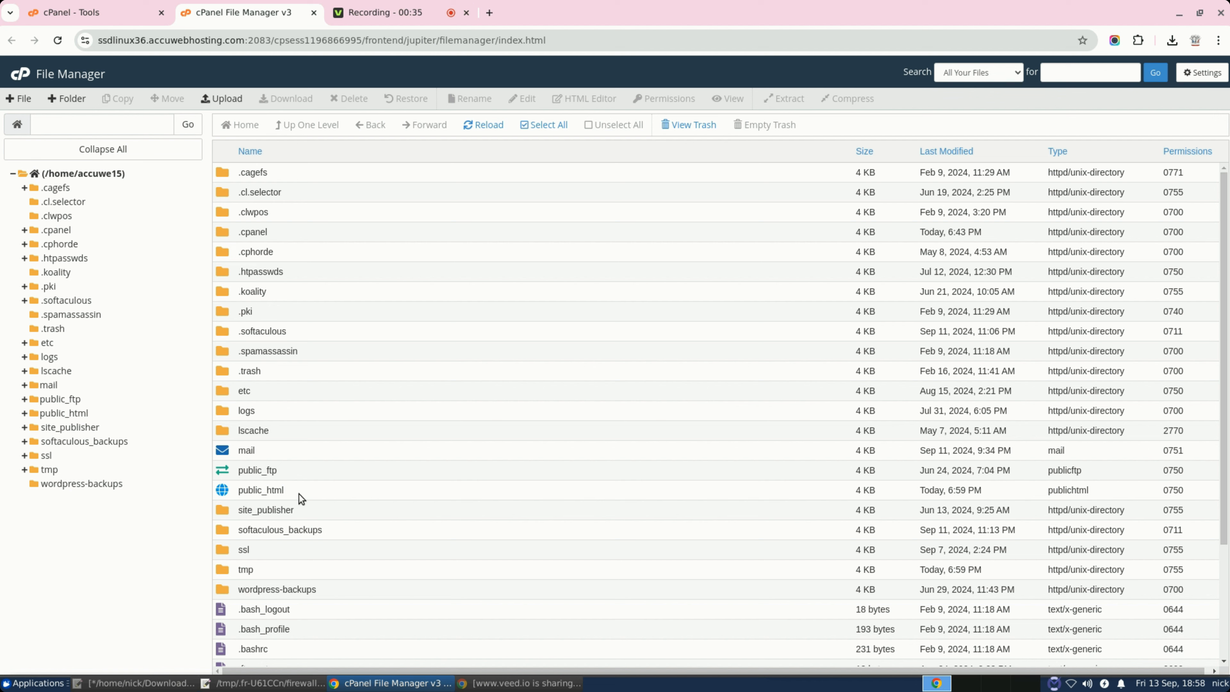
# Enter public_html, select .htaccess, and check the hidden-files settings without changing them
pyautogui.click(226, 494)
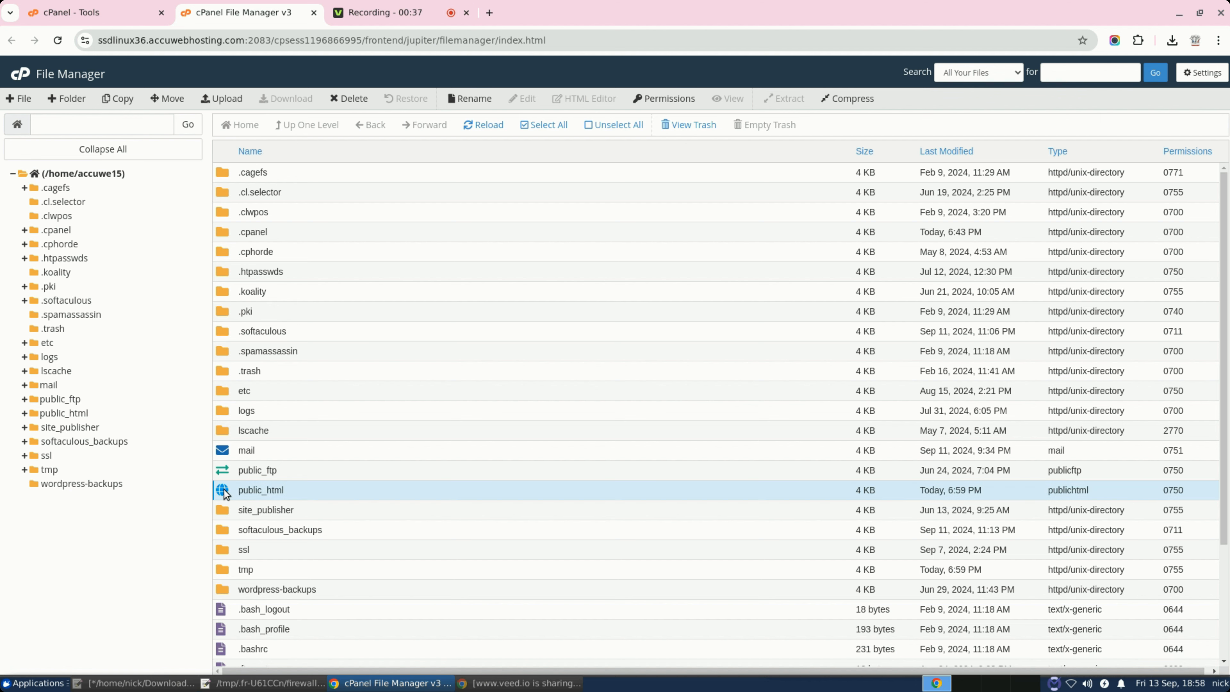
pyautogui.doubleClick(226, 492)
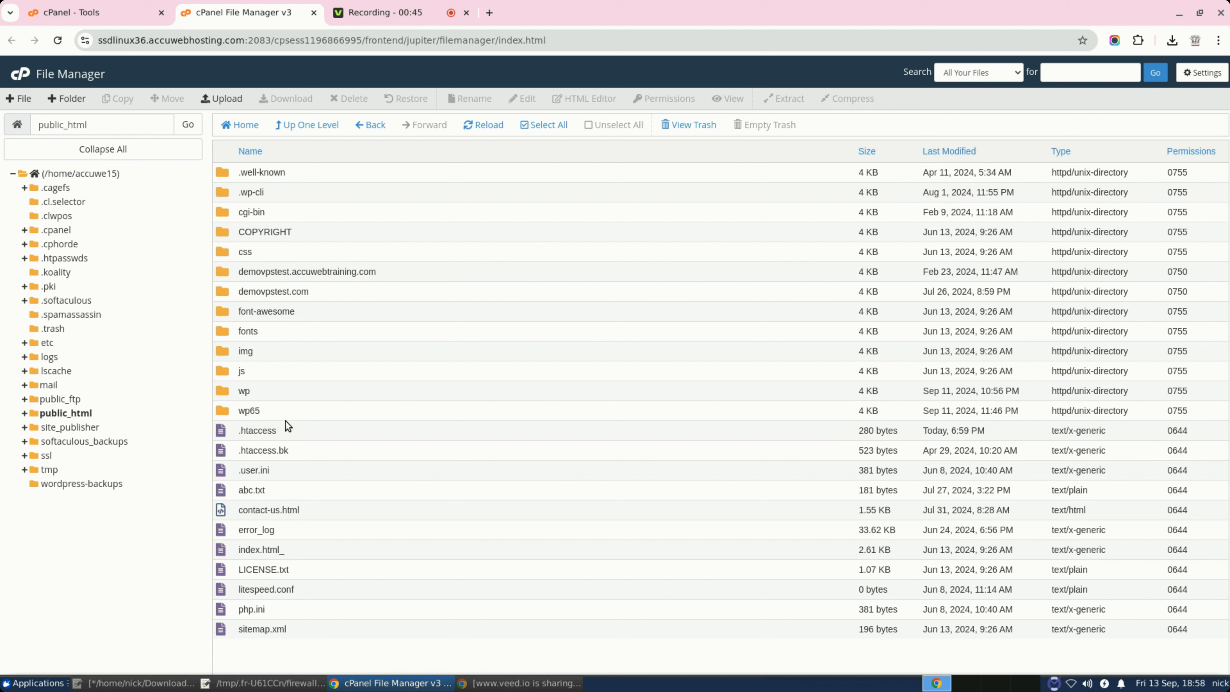
pyautogui.click(224, 430)
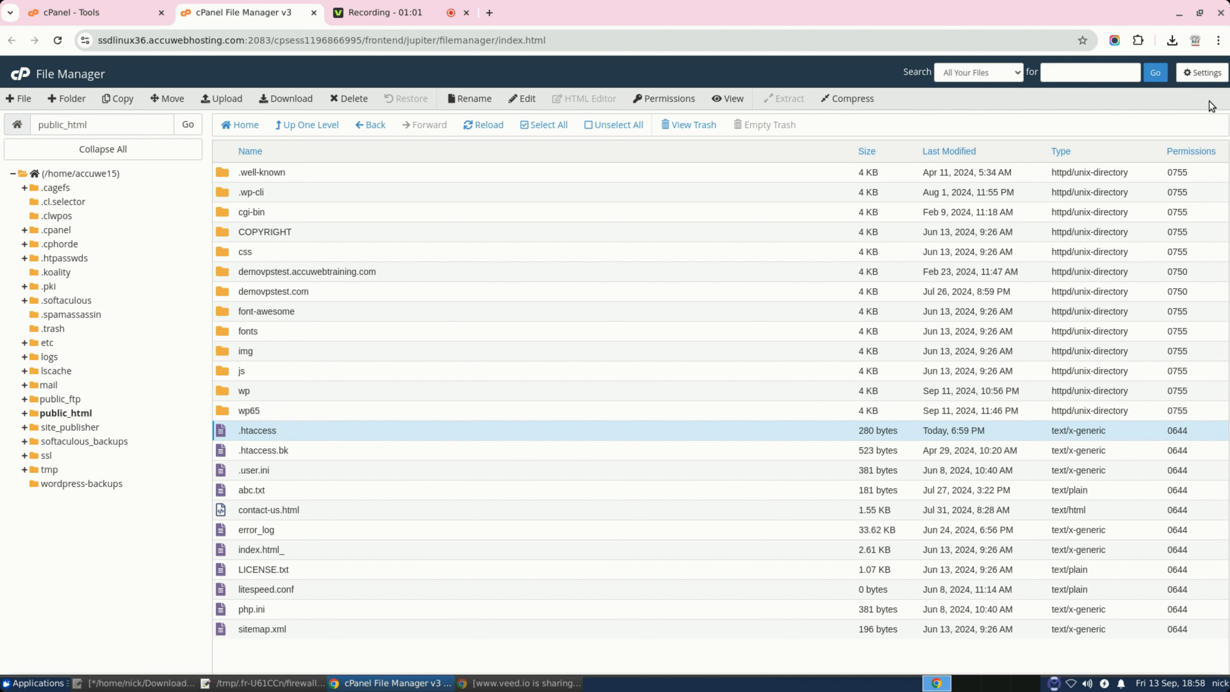
pyautogui.click(1203, 72)
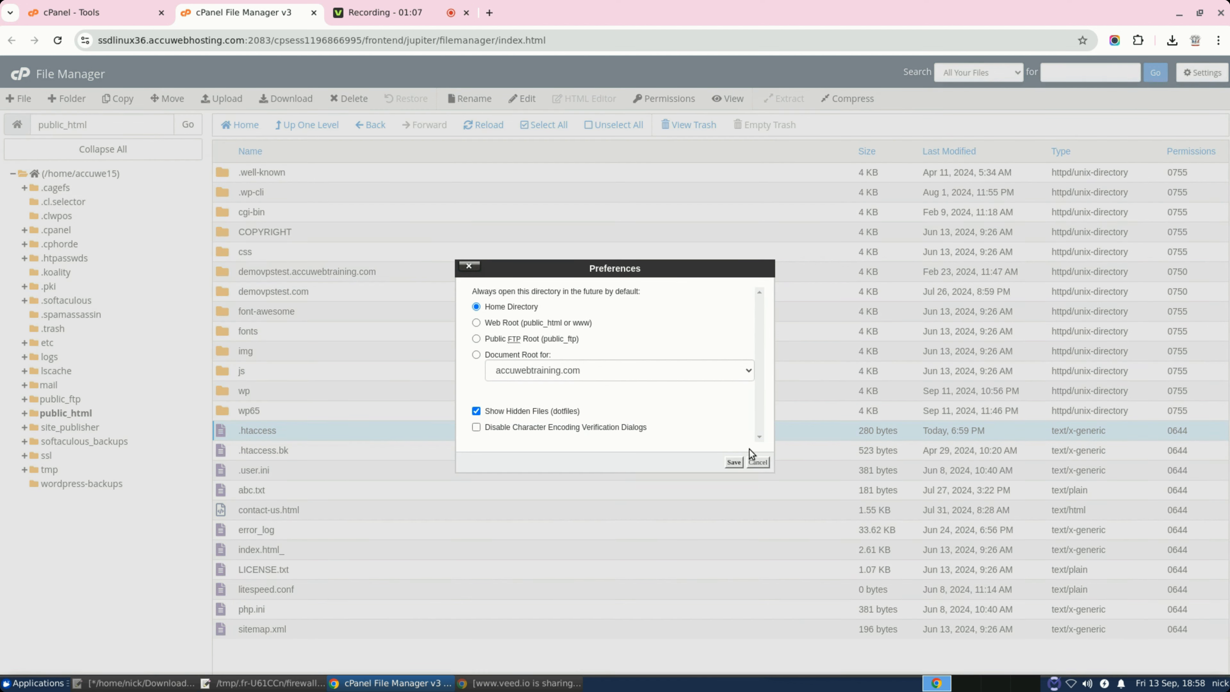
pyautogui.click(759, 463)
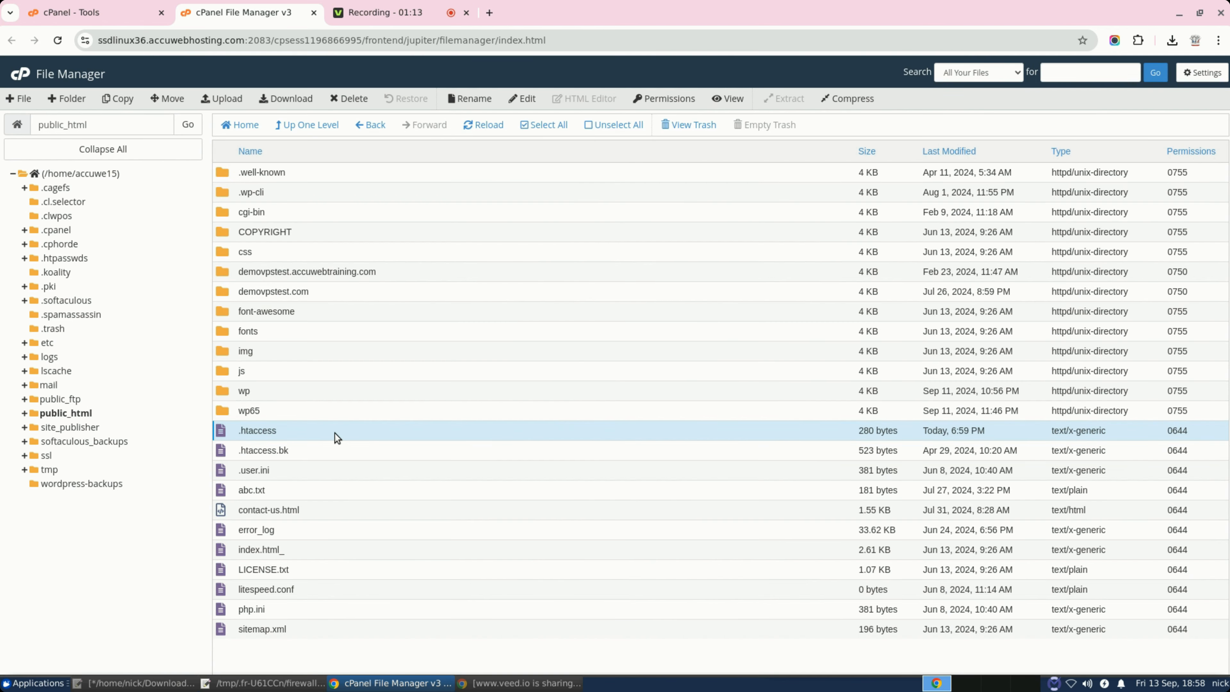
# Open .htaccess in the File Manager code editor
pyautogui.rightClick(351, 435)
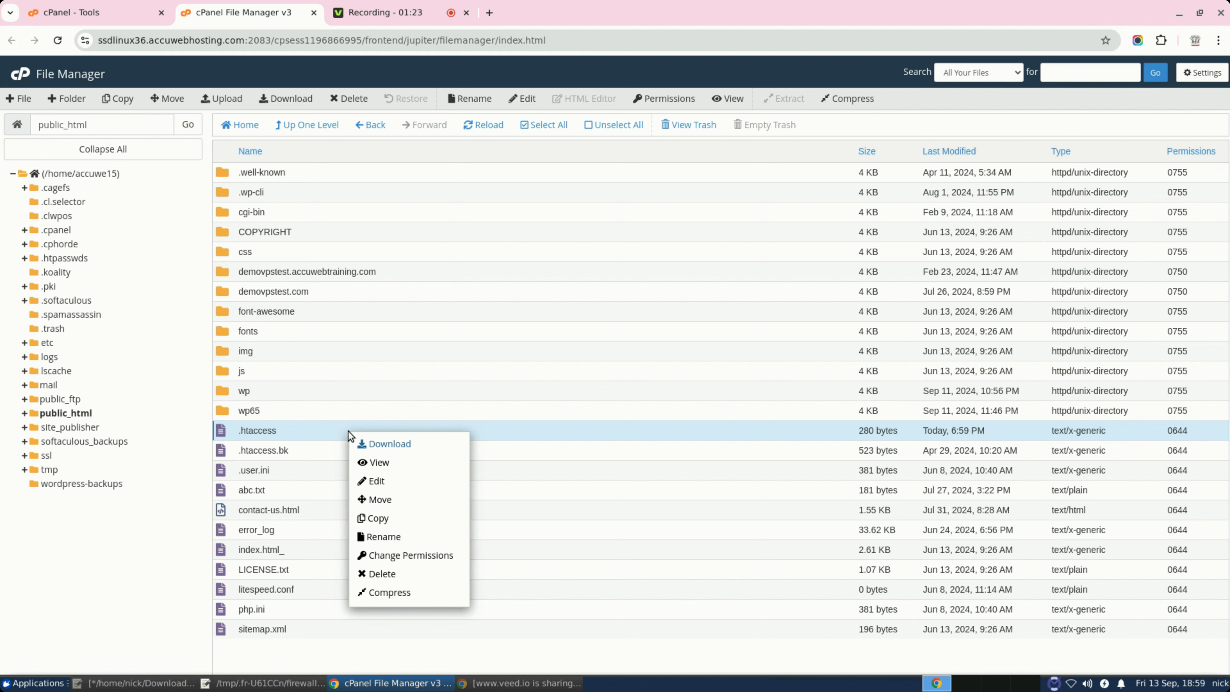
pyautogui.click(399, 484)
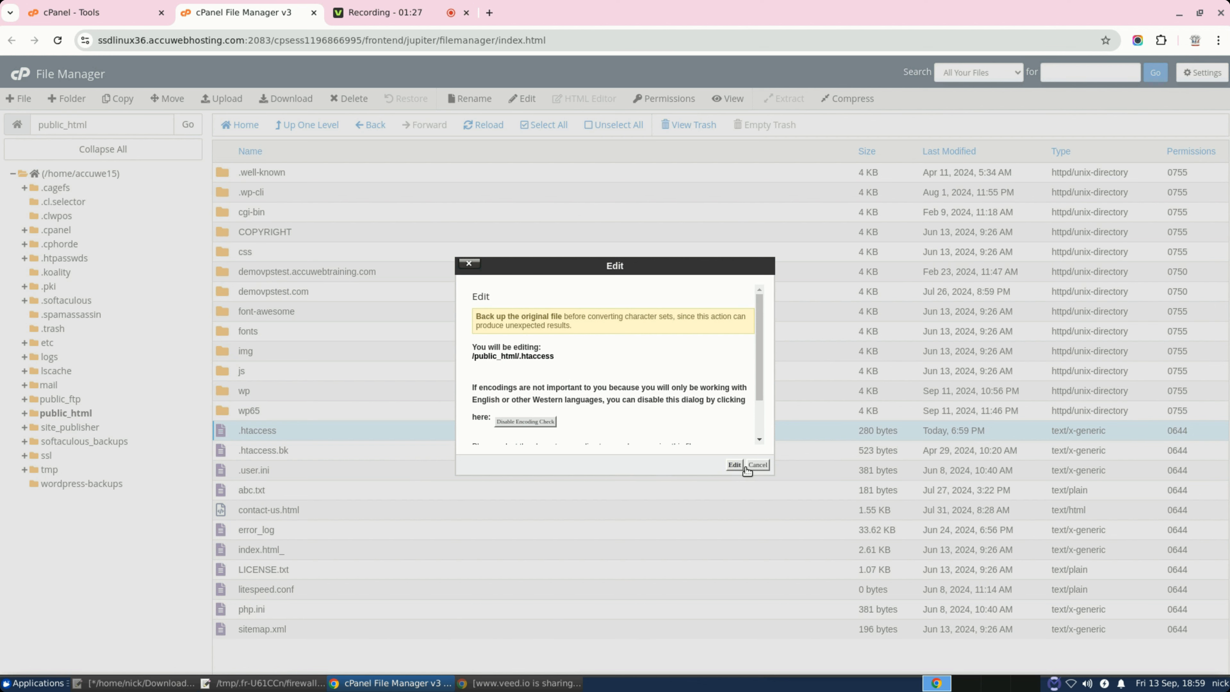
pyautogui.click(735, 465)
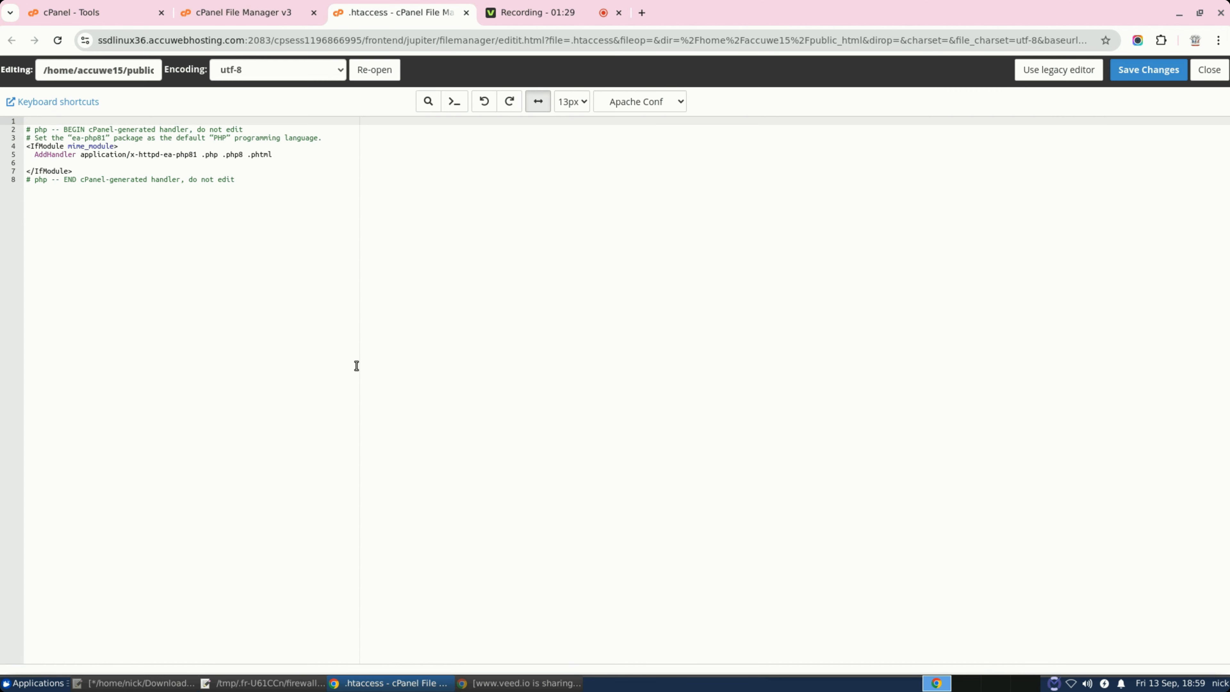
# Paste the RequireAll deny block below the AddHandler line in .htaccess and save it
pyautogui.click(73, 162)
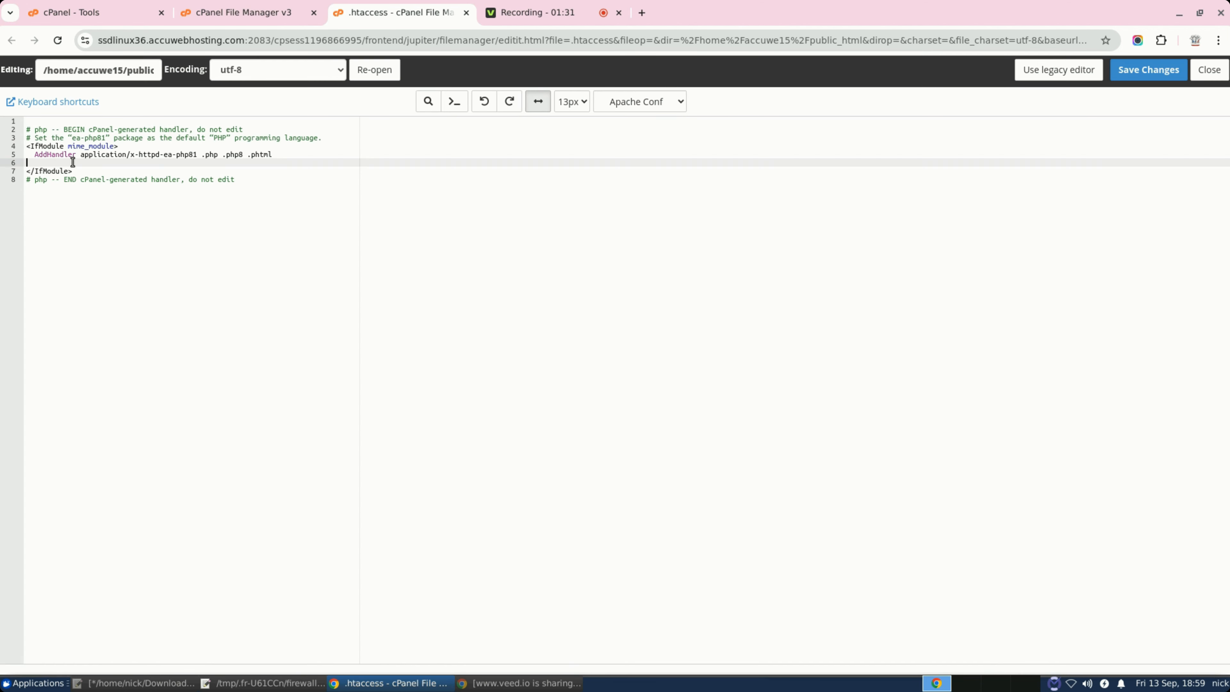
pyautogui.press('Return')
pyautogui.press('Up')
pyautogui.press('Return')
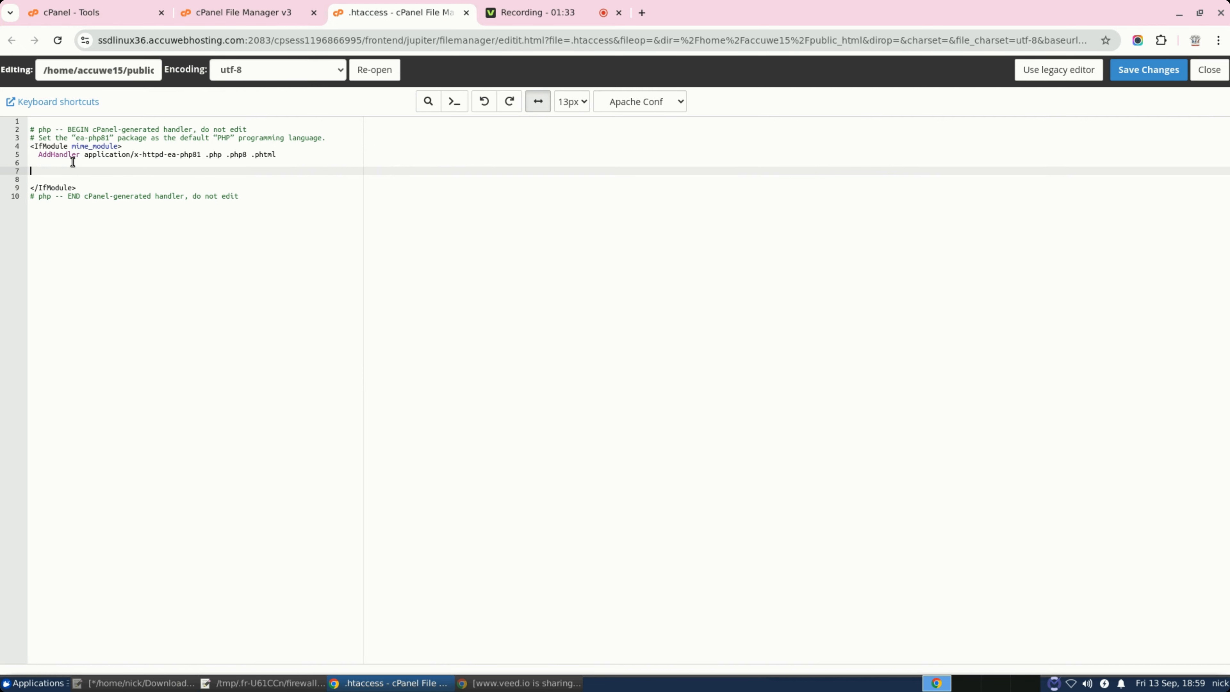
pyautogui.write('<RequireAll>     Require not ip 1.0.1.0/24     Require not ip 1.0.2.0/23     Require not ip 1.0.8.0/21     Require not ip 1.0.32.0/19     Require not ip 1.1.0.0/24     Require not ip 1.1.2.0/23     Require not ip 1.1.4.0/22     Require not ip 1.1.8.0/21     Require not ip 1.1.16.0/20     Require not ip 1.1.32.0/19     Require not ip 1.2.0.0/23     Require not ip 1.2.2.0/24     Require not ip 1.2.4.0/22     Require not ip 1.2.8.0/21     Require not ip 1.2.16.0/20     Require not ip 1.2.32.0/19     Require not ip 1.2.64.0/18     Require not ip 1.3.0.0/16     Require not ip 1.4.1.0/24     Require not ip 1.4.2.0/23     Require not ip 1.4.4.0/22     Require not ip 1.4.8.0/21     Require not ip 1.4.16.0/20     Require not ip 1.4.32.0/19     Require not ip 1.4.64.0/18     Require not ip 1.8.0.0/16     Require not ip 1.10.0.0/21     Require not ip 1.10.8.0/23     Require not ip 1.10.11.0/24     Require not ip 1.10.12.0/22     Require not ip 1.10.16.0/20     Require not ip 1.10.32.0/19     Require not ip 1.10.64.0/18     Require not ip 1.12.0.0/14 </RequireAll>')
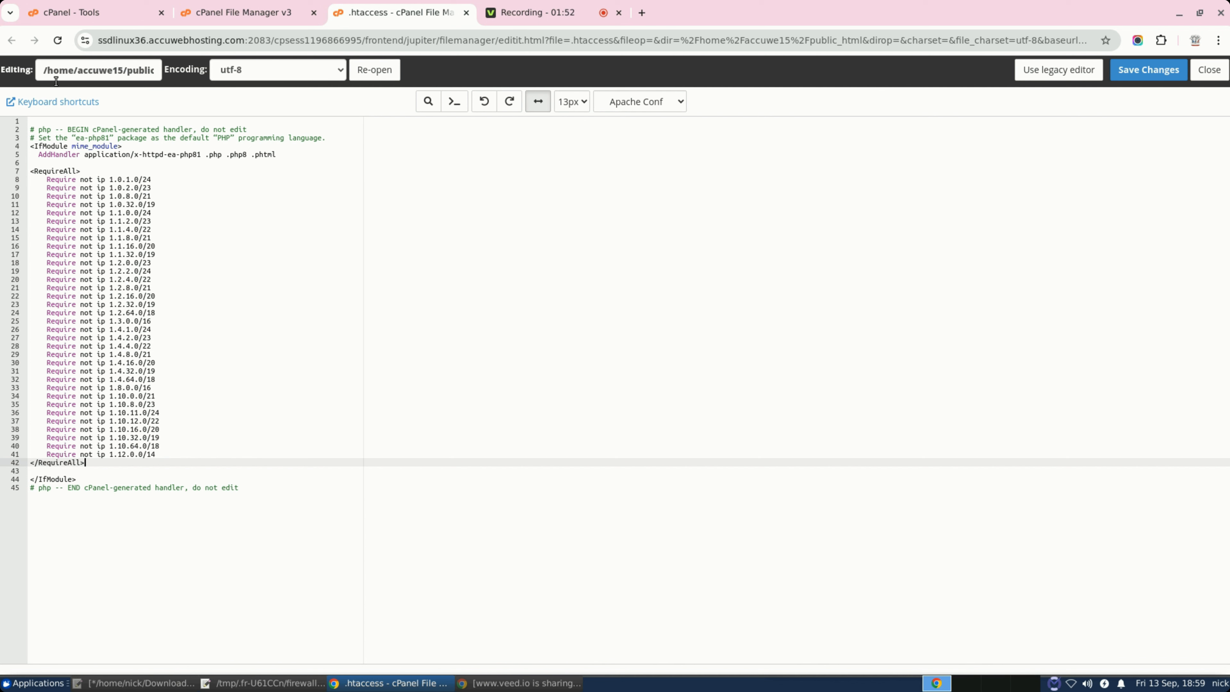
pyautogui.click(178, 421)
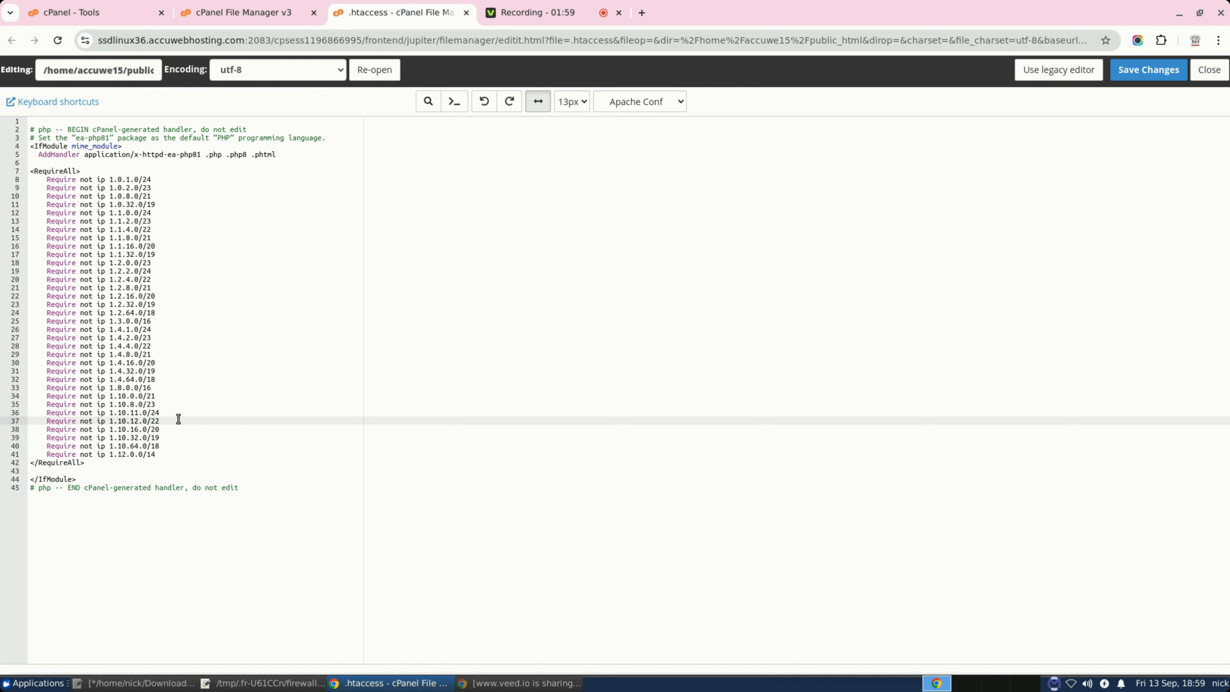
pyautogui.click(91, 172)
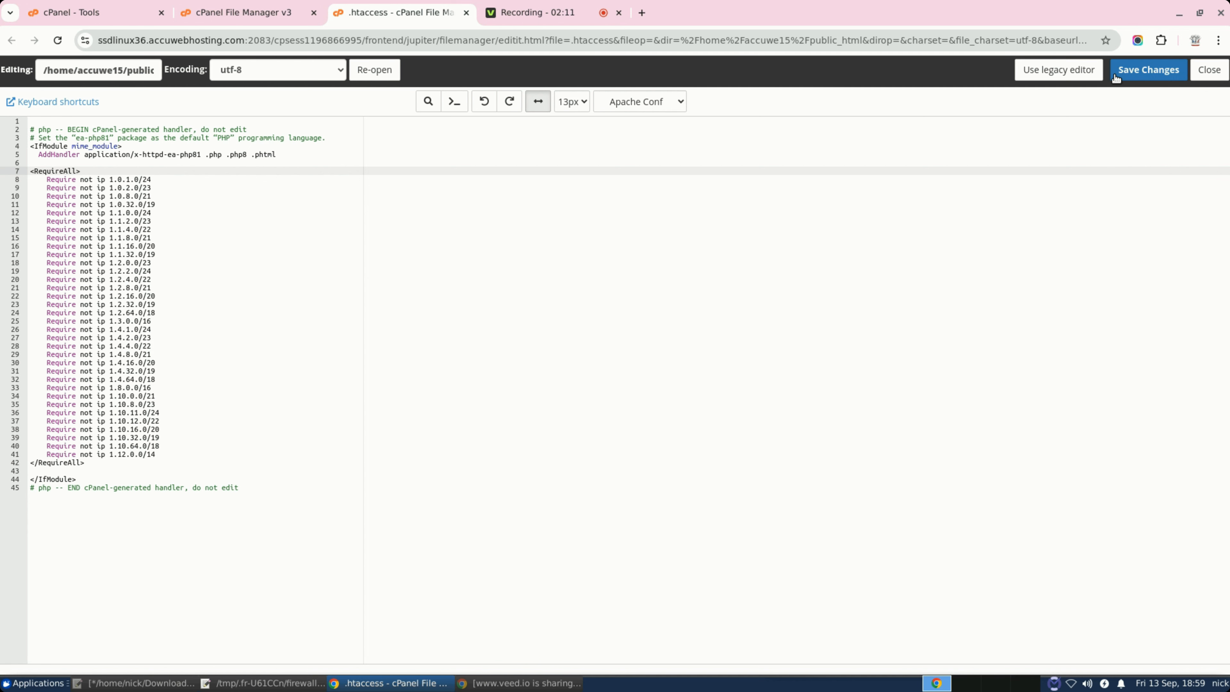
pyautogui.click(1147, 72)
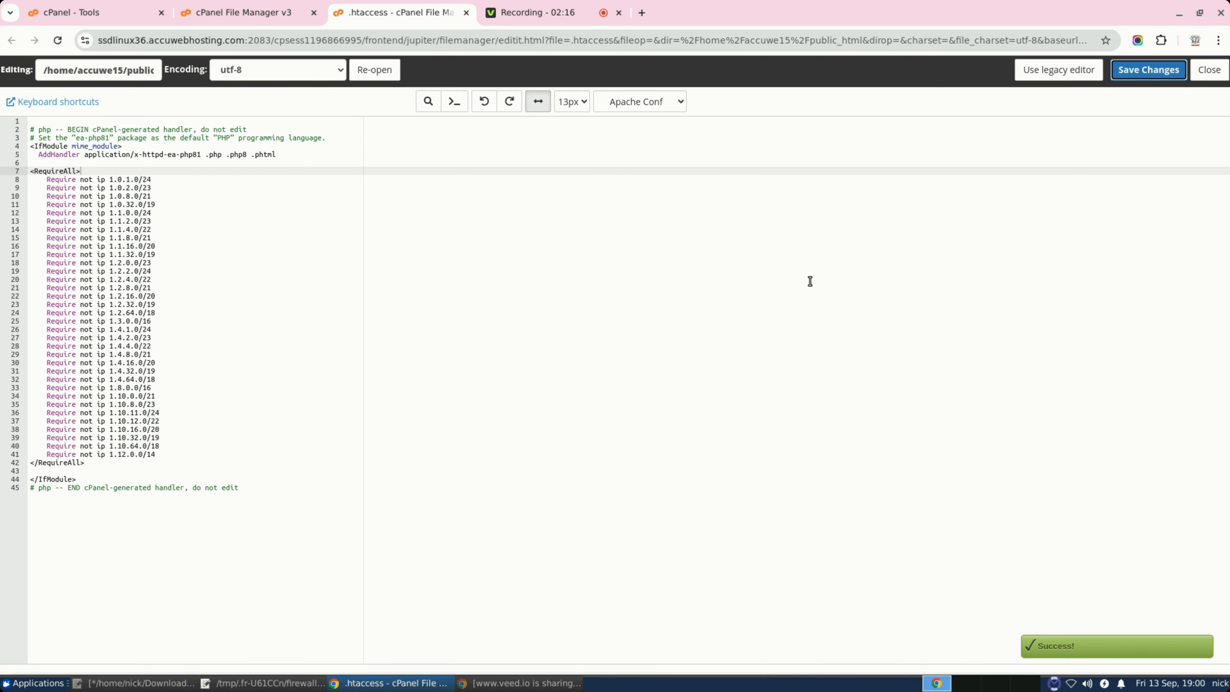
pyautogui.click(642, 13)
# Load accuwebtraining.com in the new tab to confirm the site still opens
pyautogui.click(654, 36)
pyautogui.write('a')
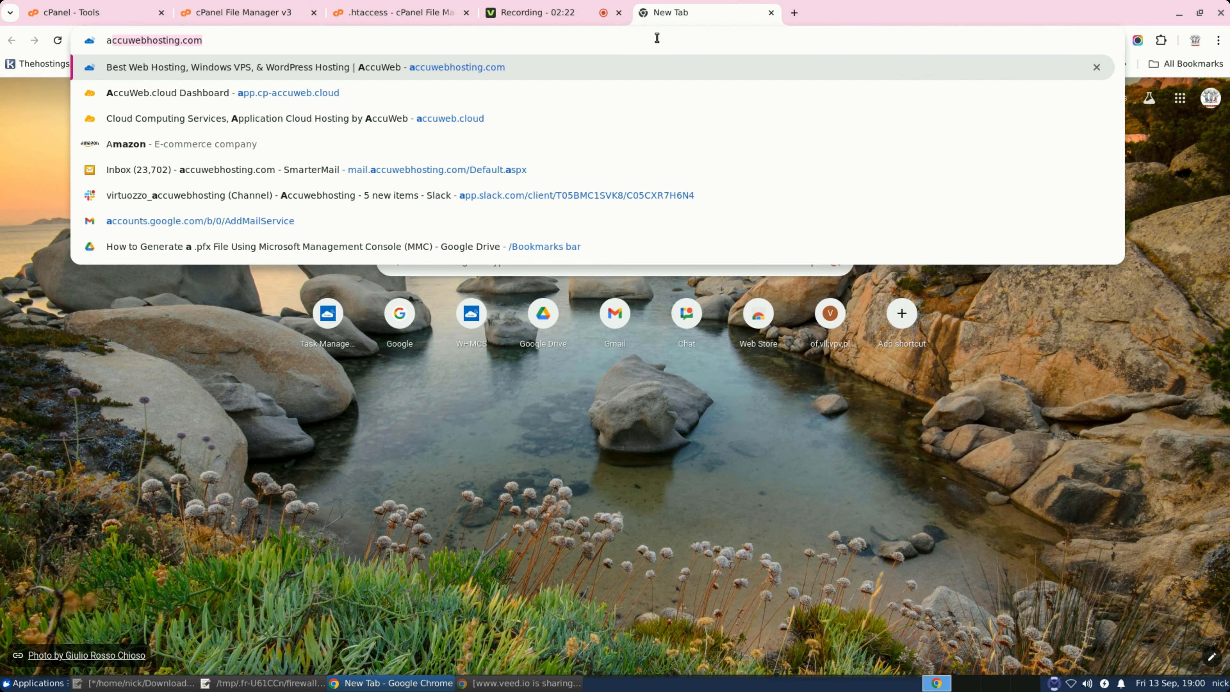
pyautogui.write('ccuwebtraining.com')
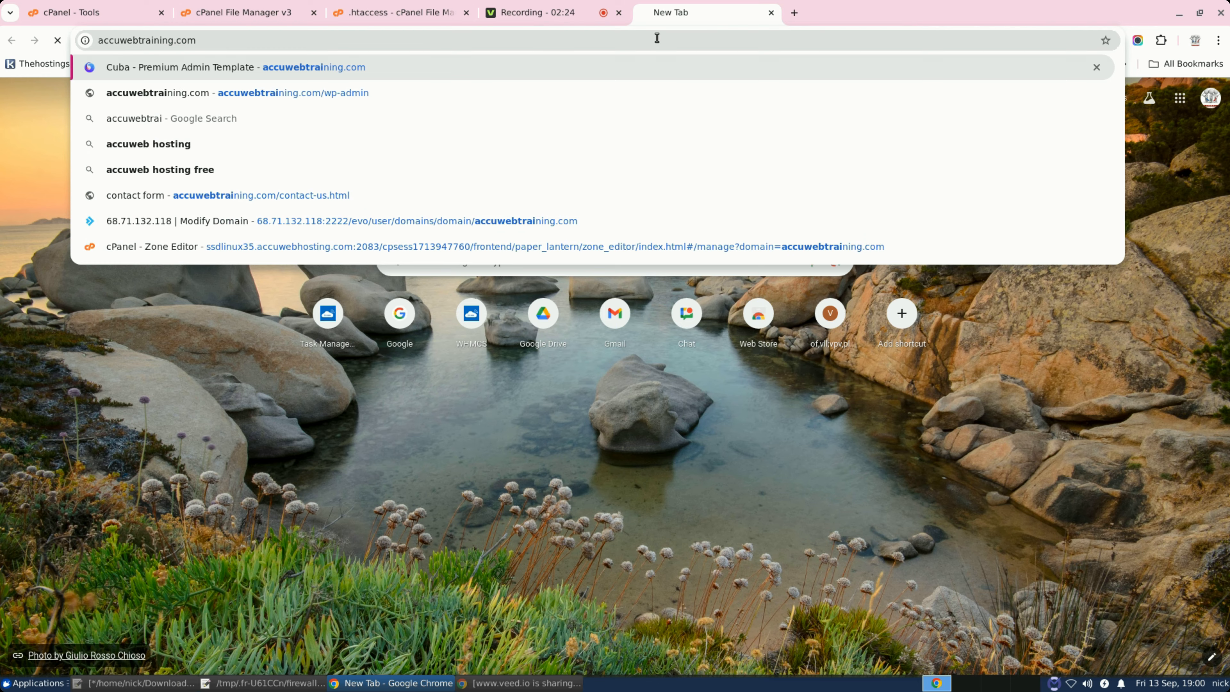
pyautogui.press('Return')
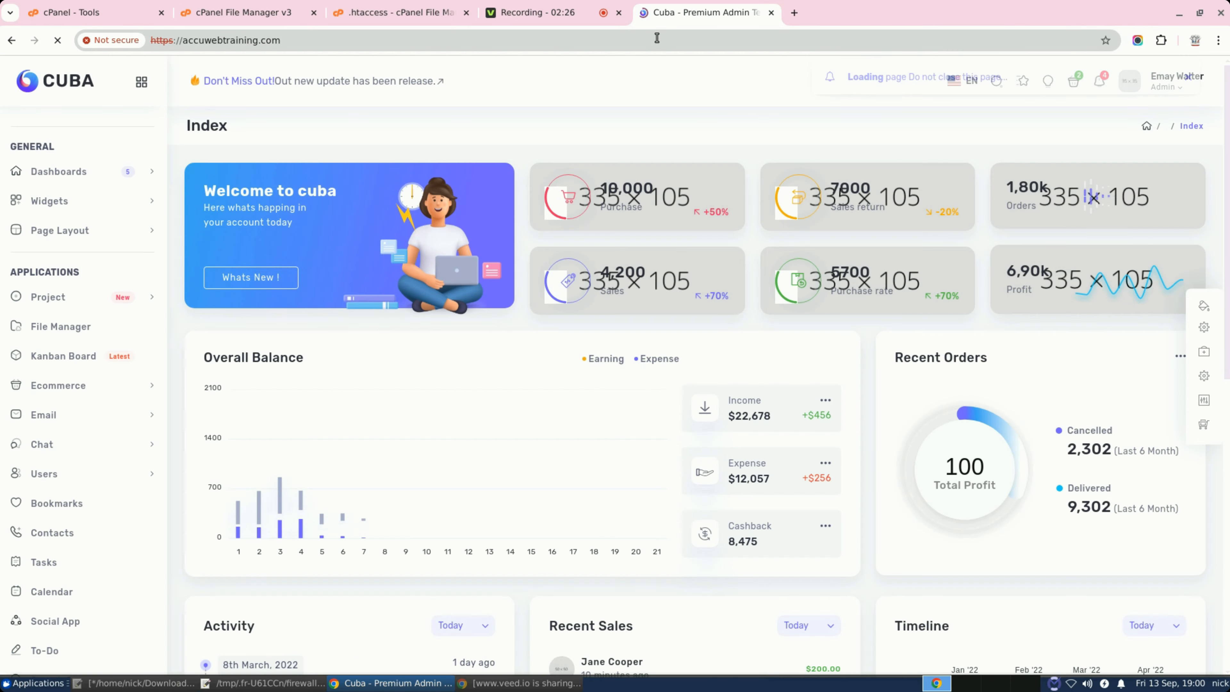